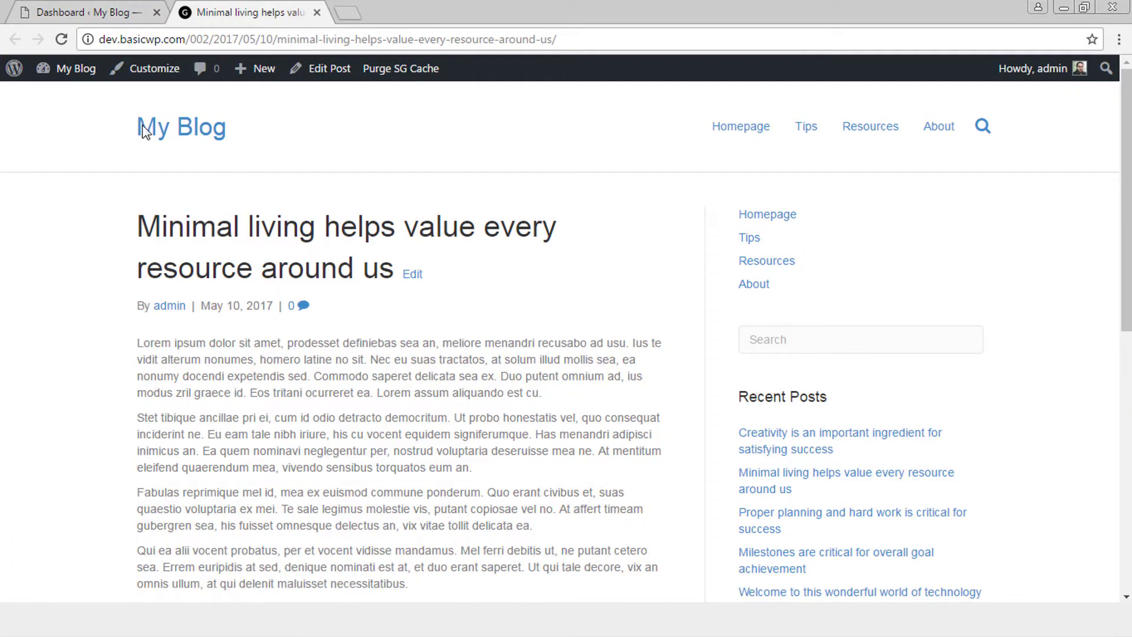
Add a new Header-type theme layout titled 'Header style 1' under Builder > Theme Layouts.
click(83, 5)
mouse_move(48, 416)
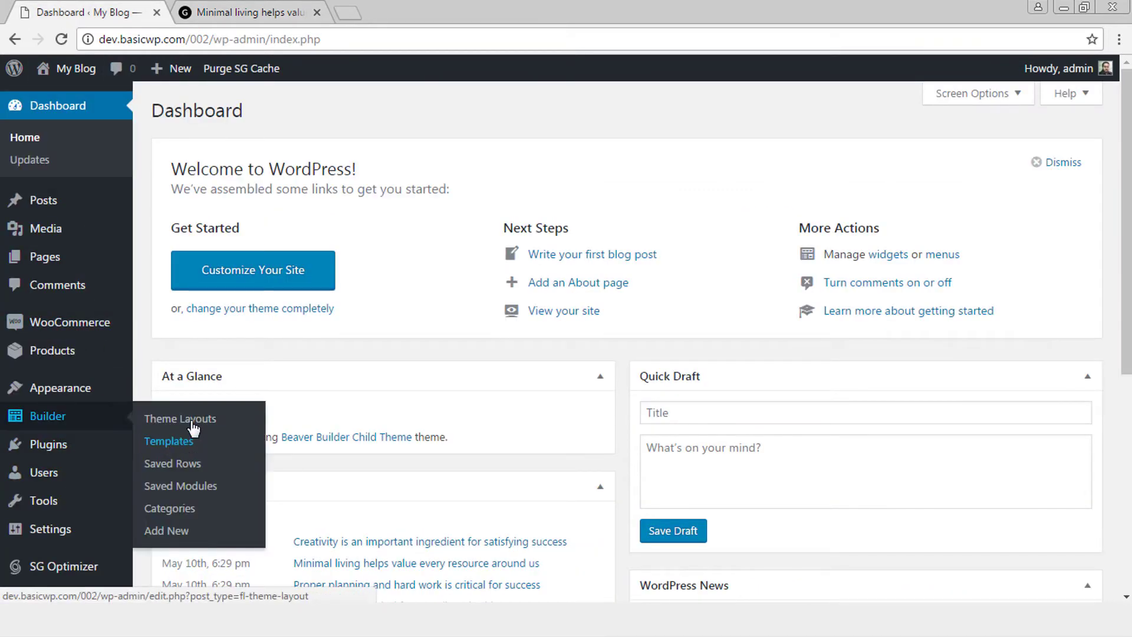
click(193, 420)
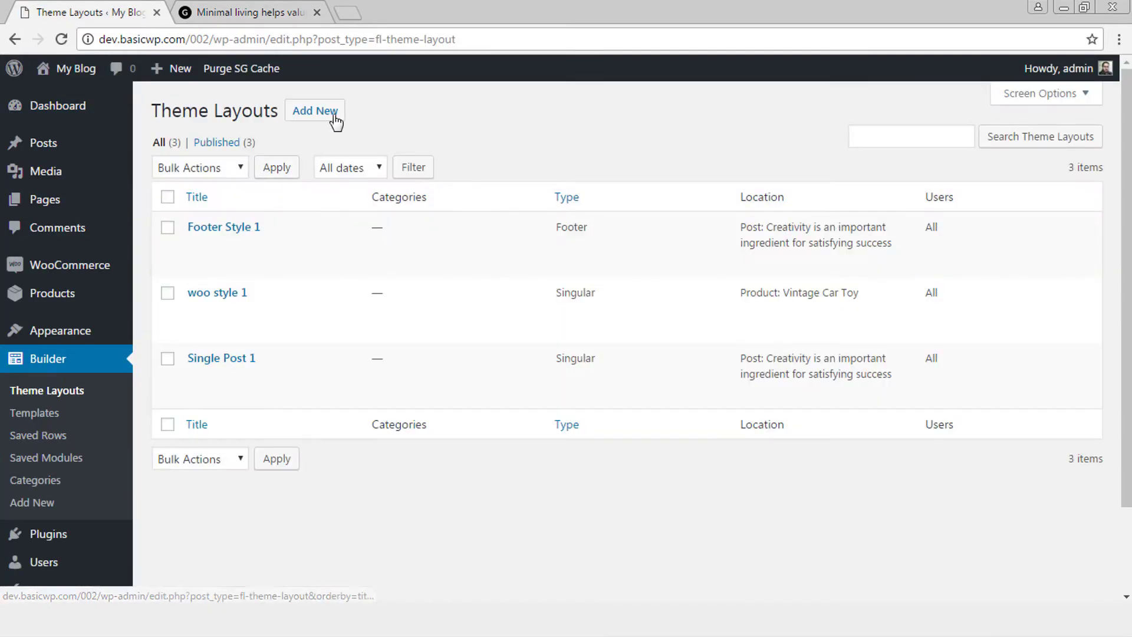
click(335, 120)
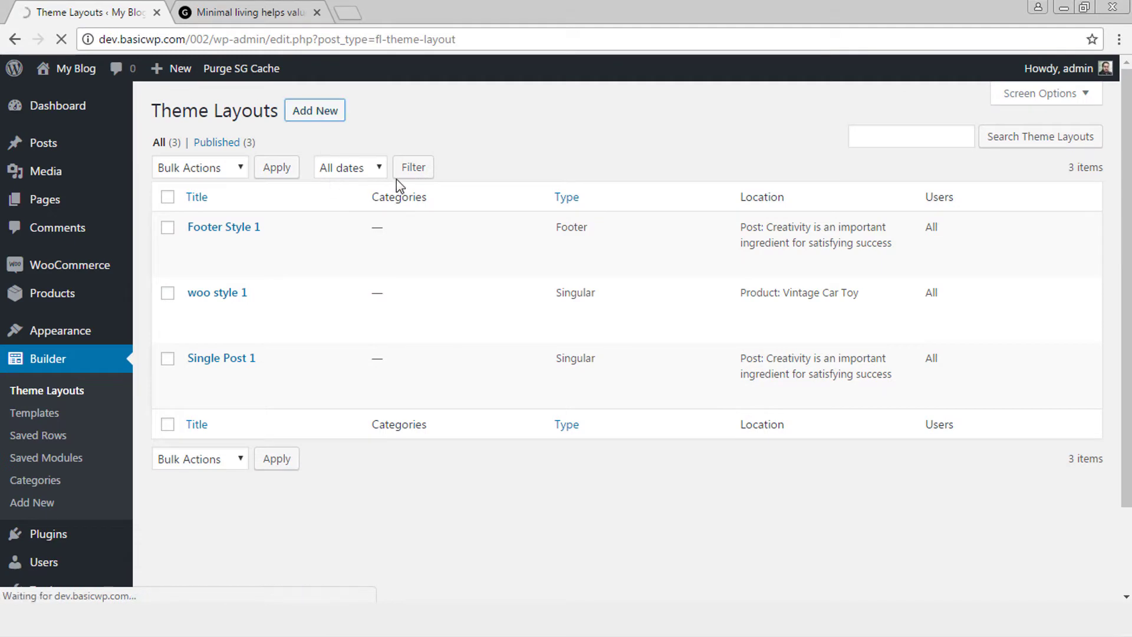
click(375, 176)
text(Header style 1)
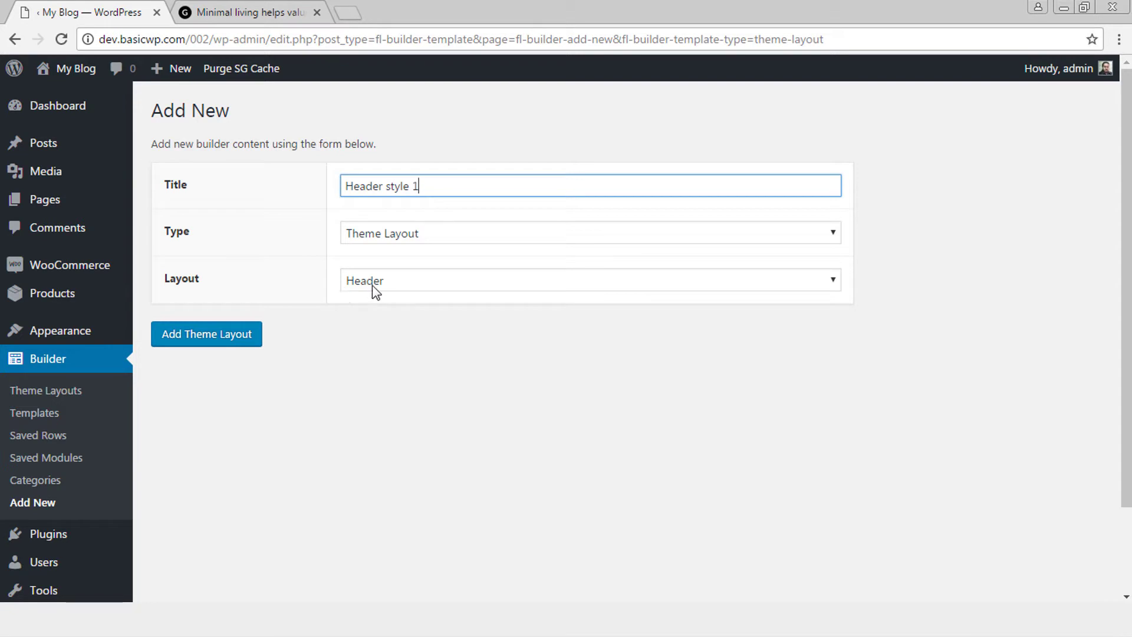
click(223, 341)
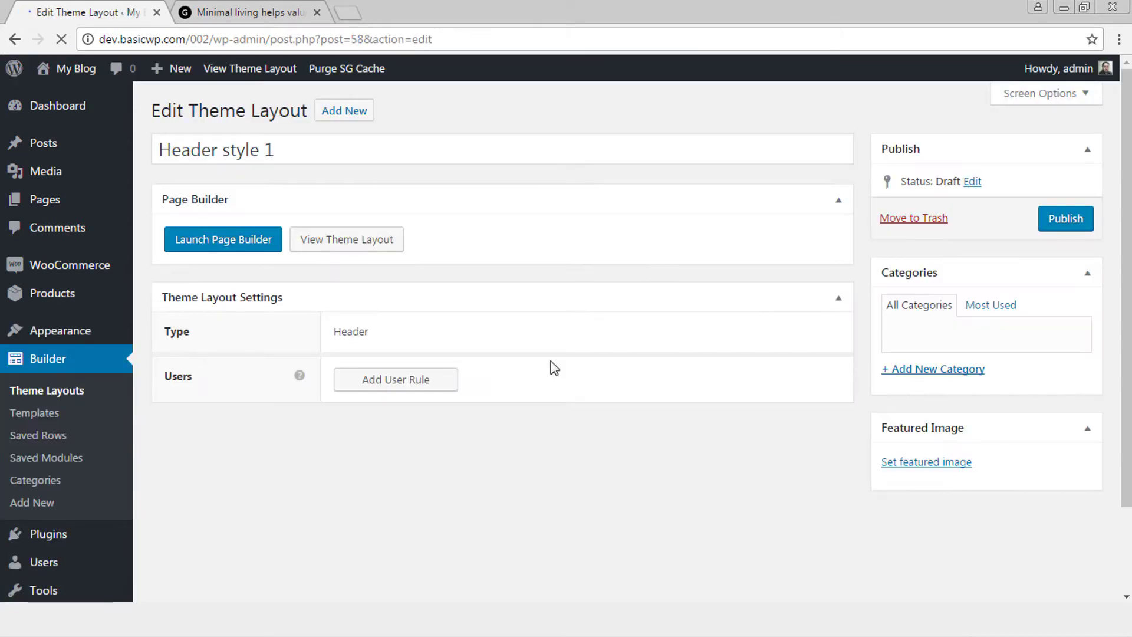
Set the layout location to Post > 'Minimal living helps value every resource around us' and publish.
scroll(553, 367, down, 3)
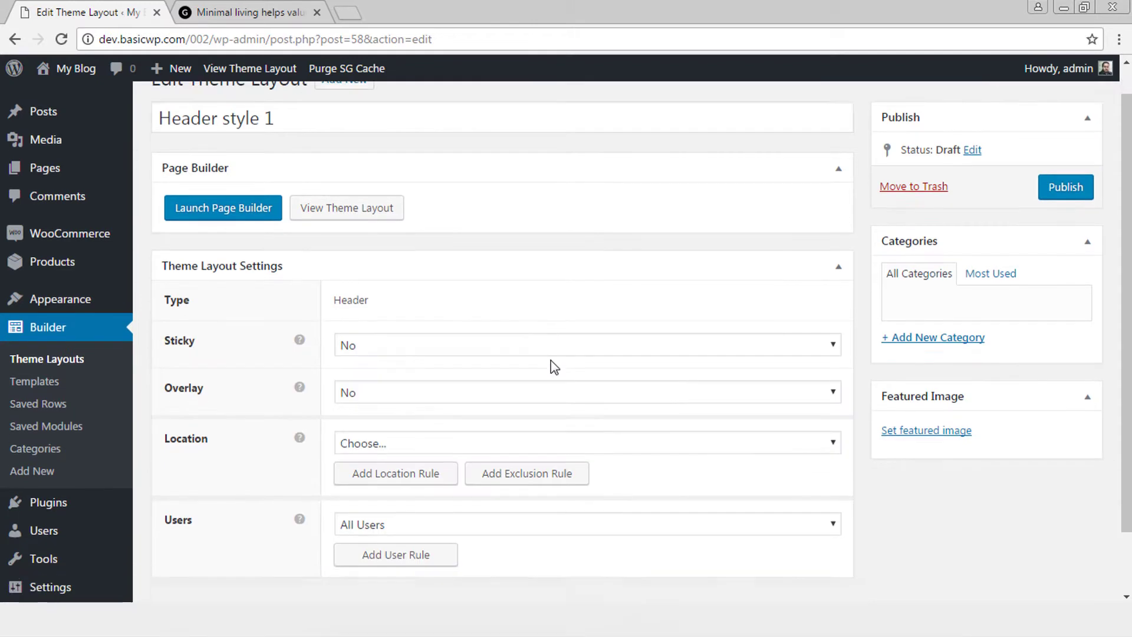
click(381, 391)
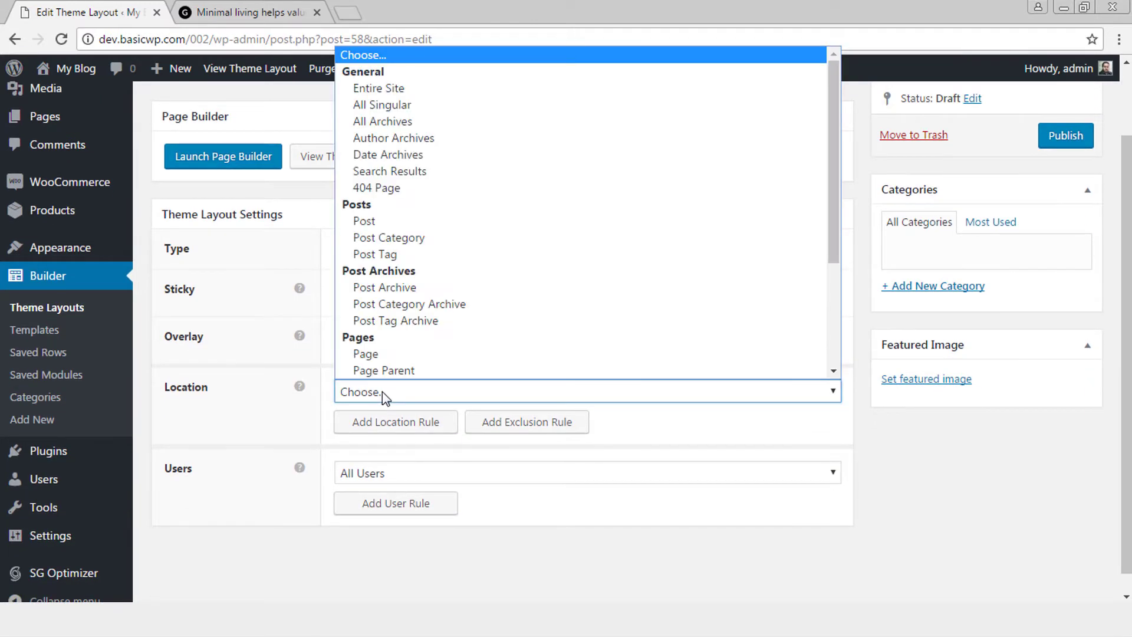
click(396, 222)
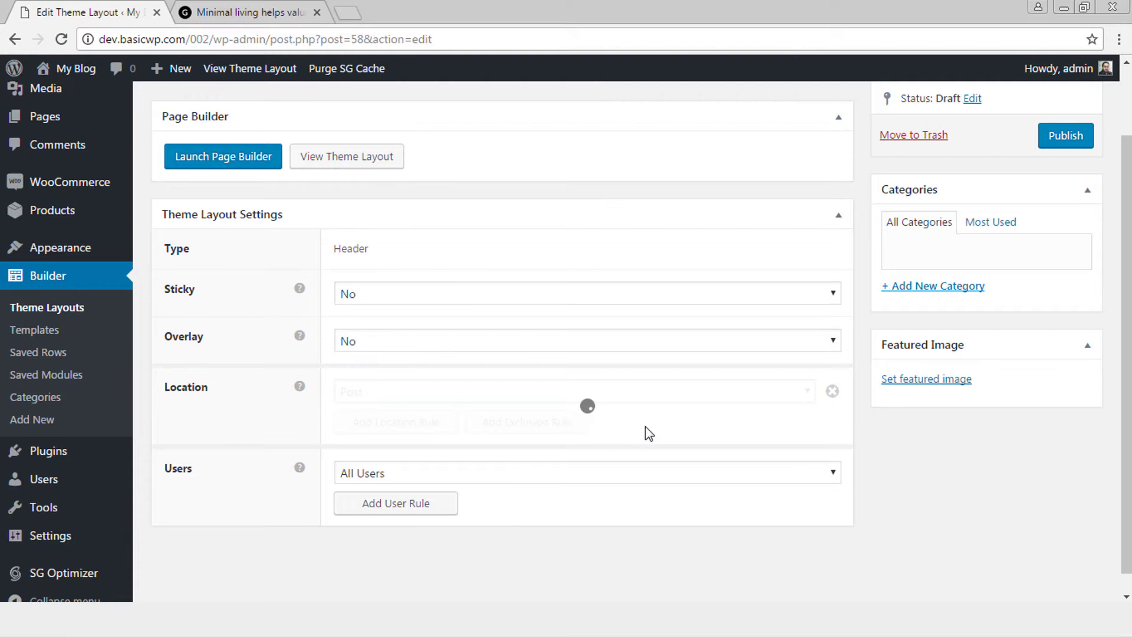
click(261, 22)
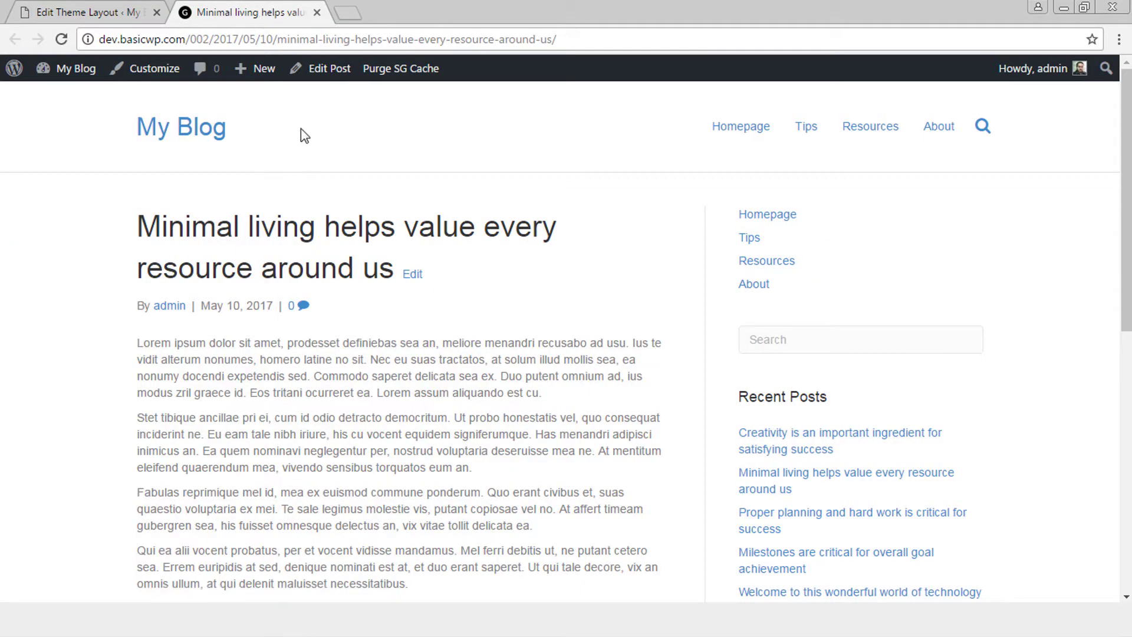
click(93, 7)
click(647, 392)
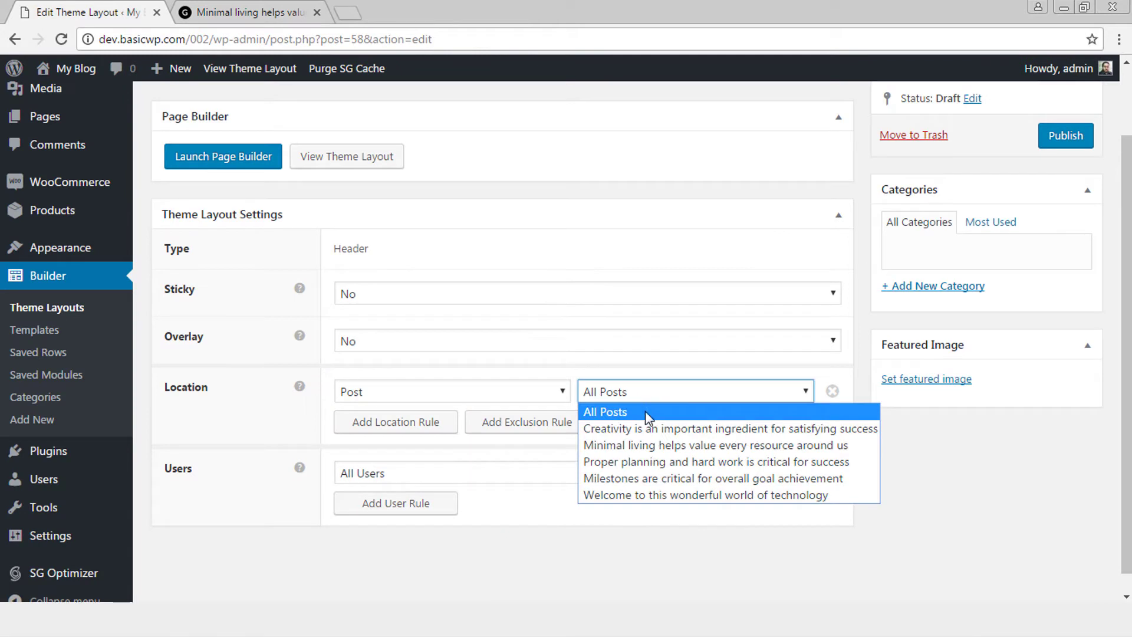
click(657, 447)
click(1050, 142)
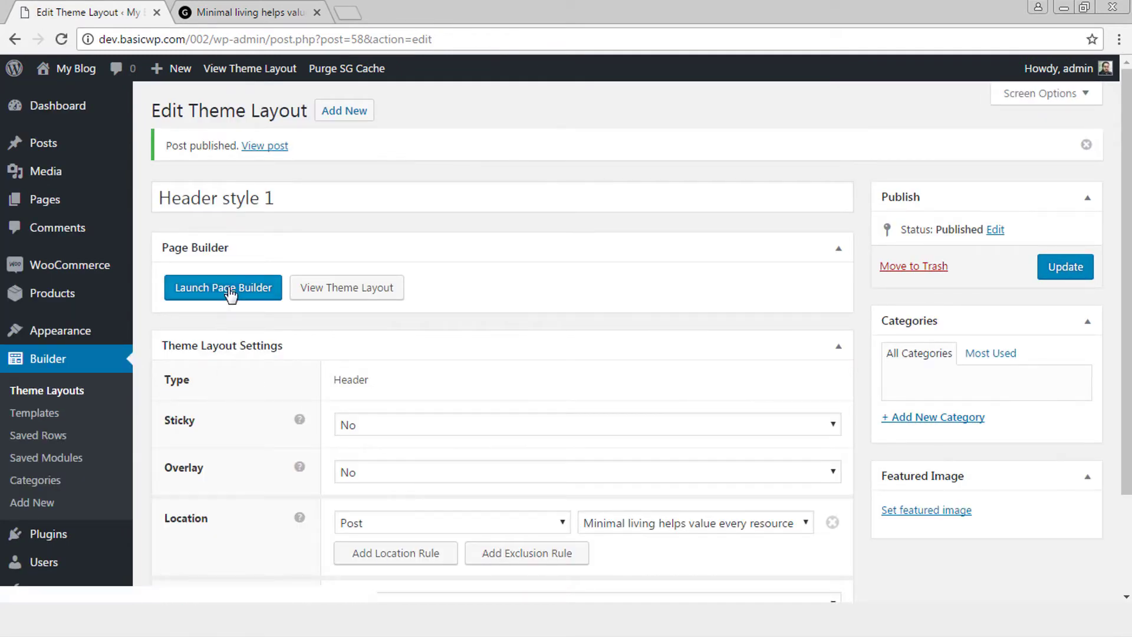
click(228, 289)
Launch the page builder in a new tab and publish the header layout's changes.
right_click(230, 293)
click(253, 297)
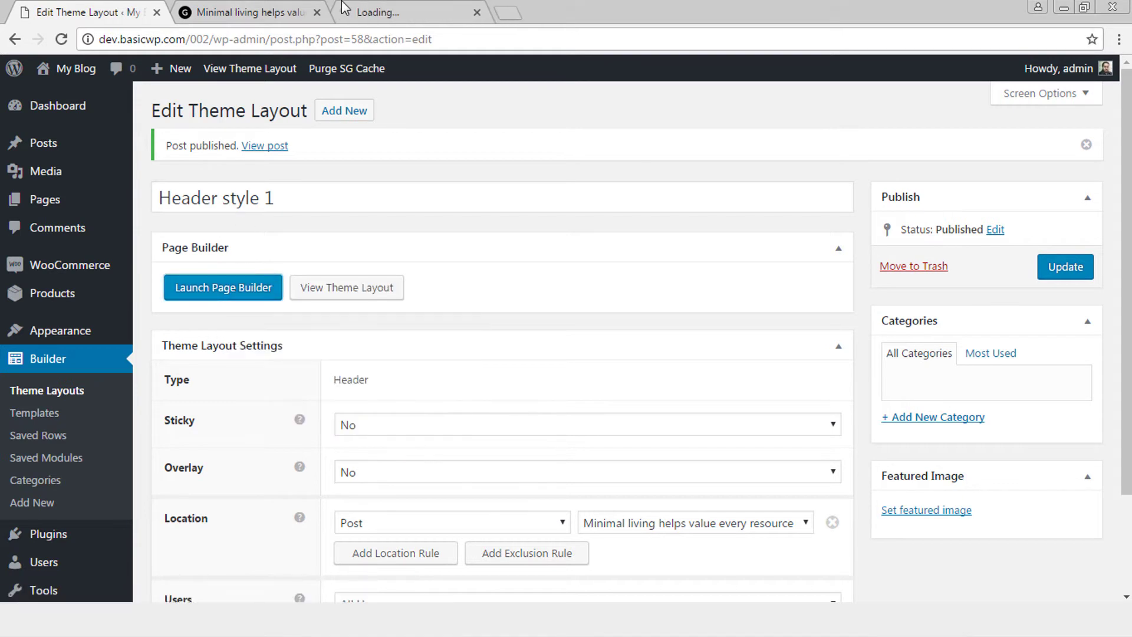
key(ctrl+Tab)
click(892, 108)
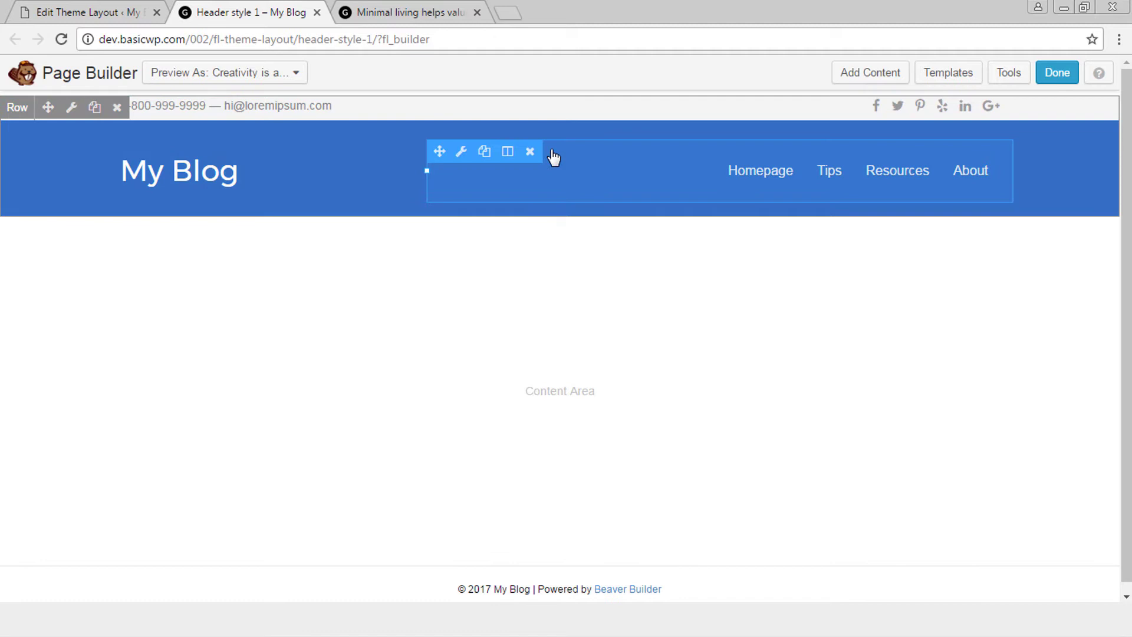
click(1072, 75)
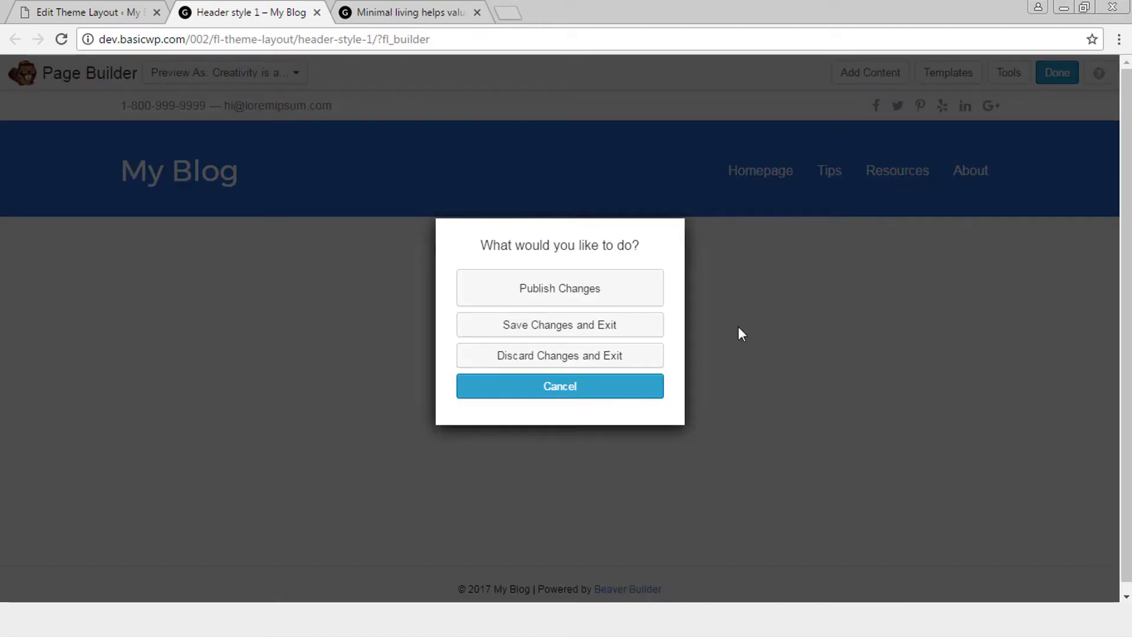
click(596, 286)
Reload a duplicate of the Minimal living post and compare the old white and new blue headers.
click(336, 12)
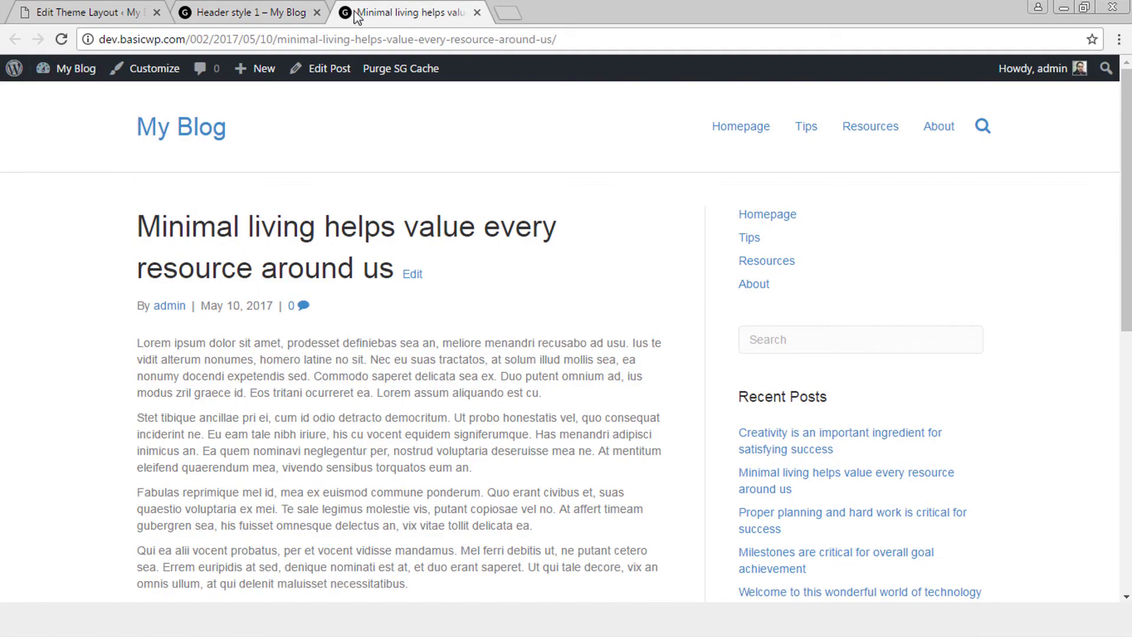
right_click(356, 16)
click(401, 48)
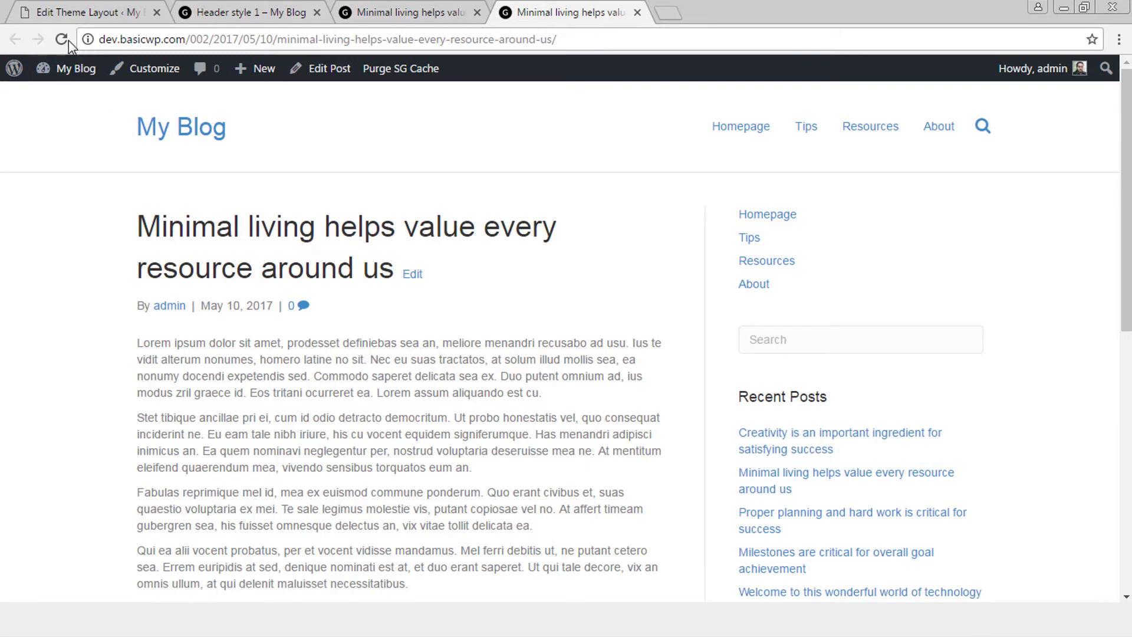
click(64, 39)
click(317, 12)
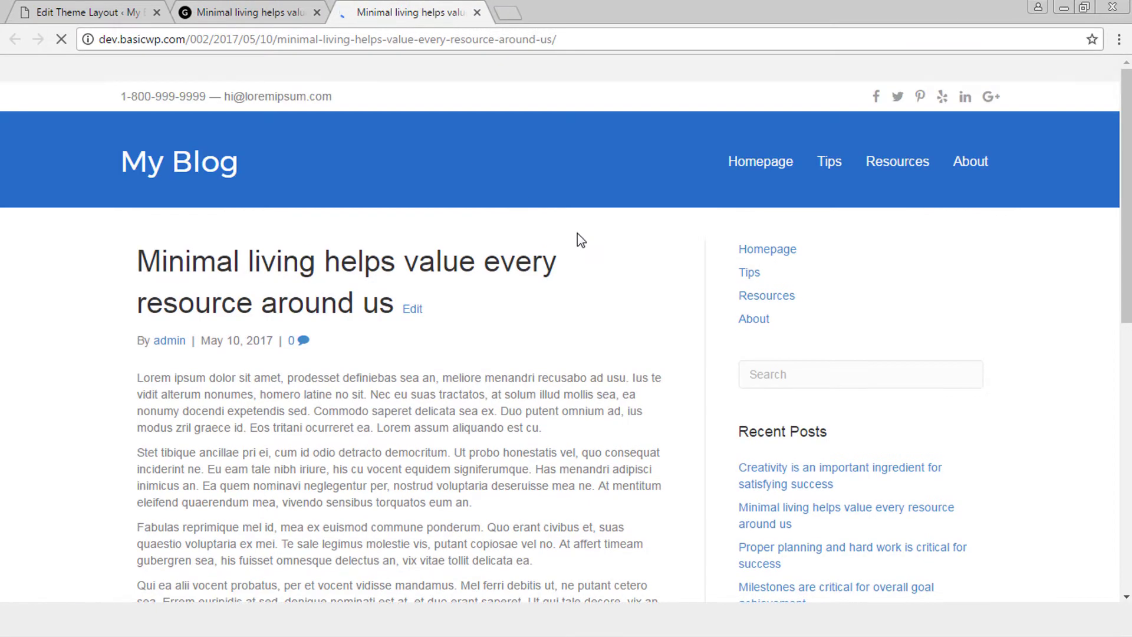
click(238, 6)
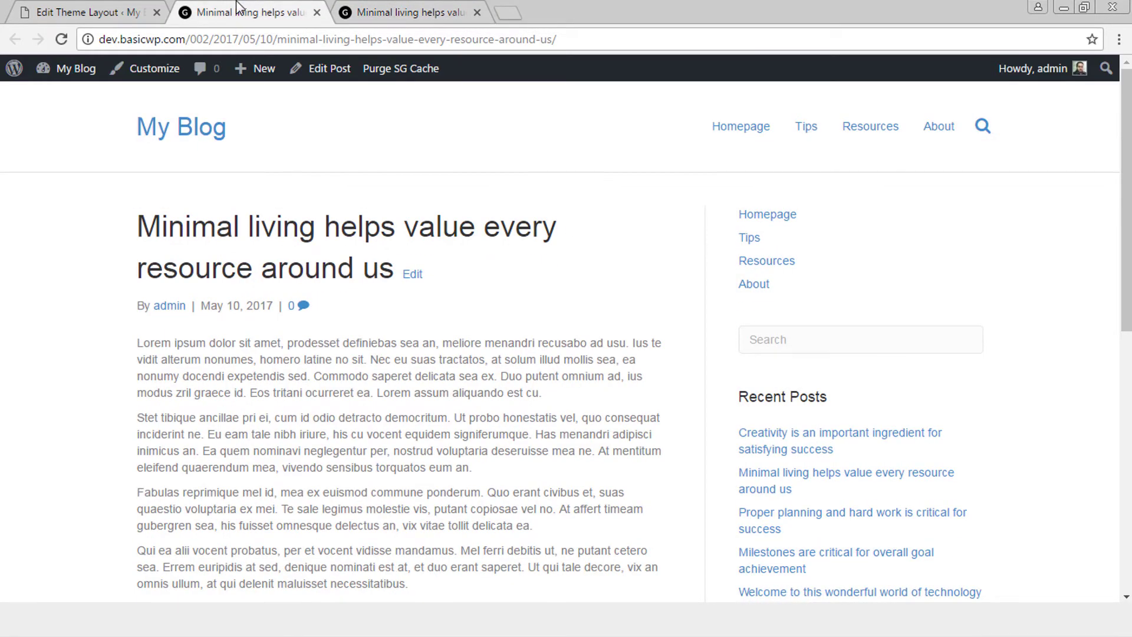
click(397, 9)
scroll(500, 324, down, 3)
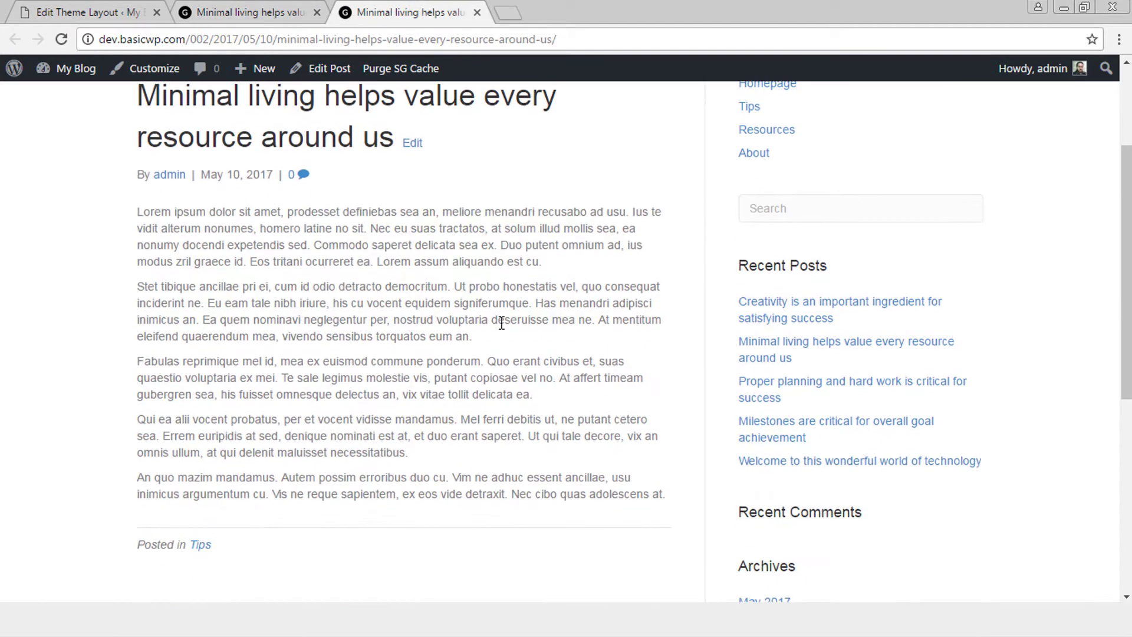
scroll(412, 189, up, 3)
scroll(405, 271, down, 4)
scroll(466, 266, up, 4)
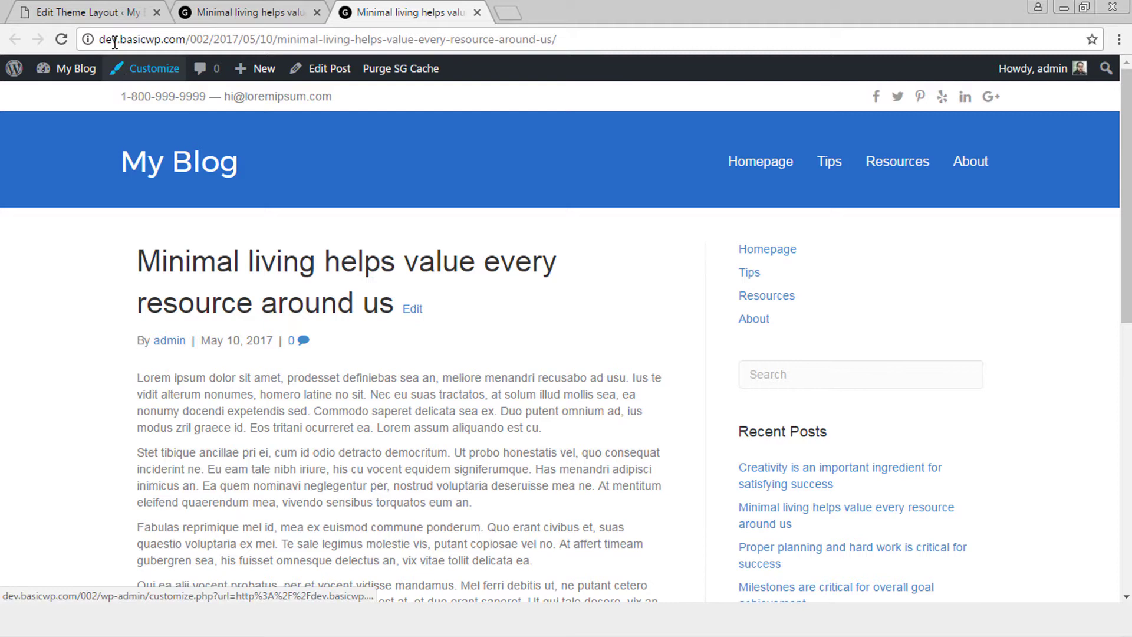
click(86, 11)
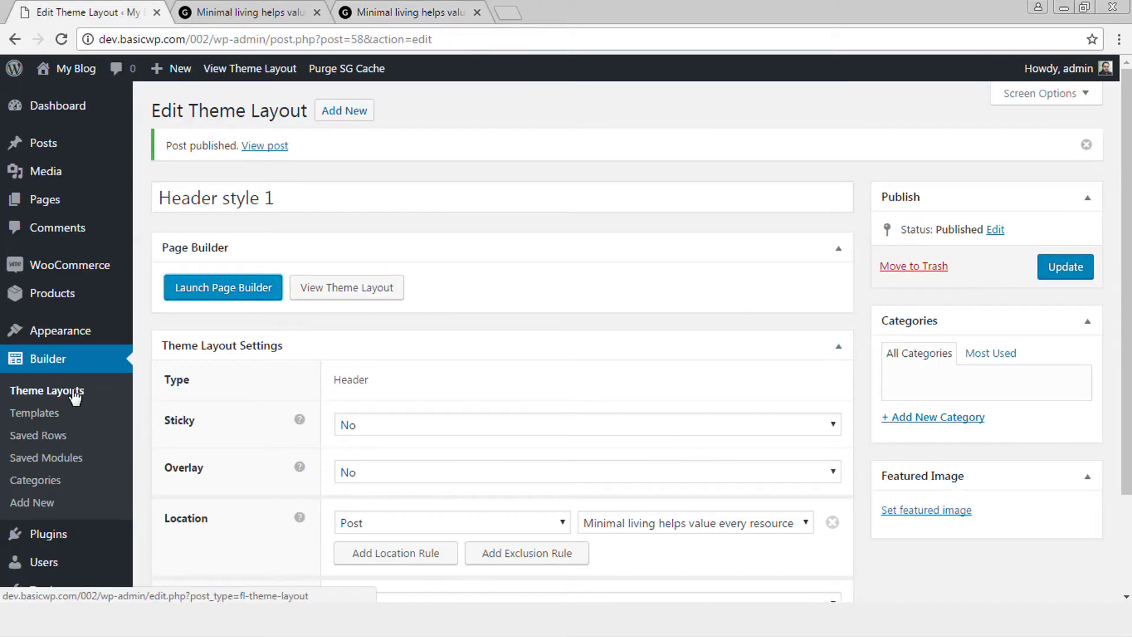
Edit Header style 1, set Sticky to Yes, and update the layout.
click(71, 391)
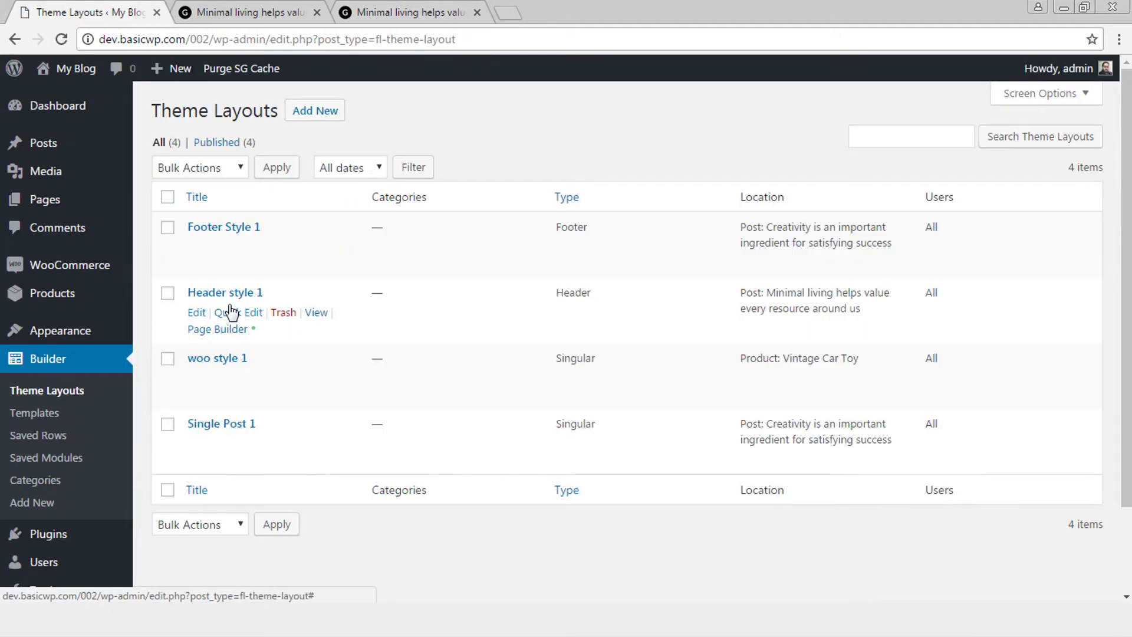
click(197, 319)
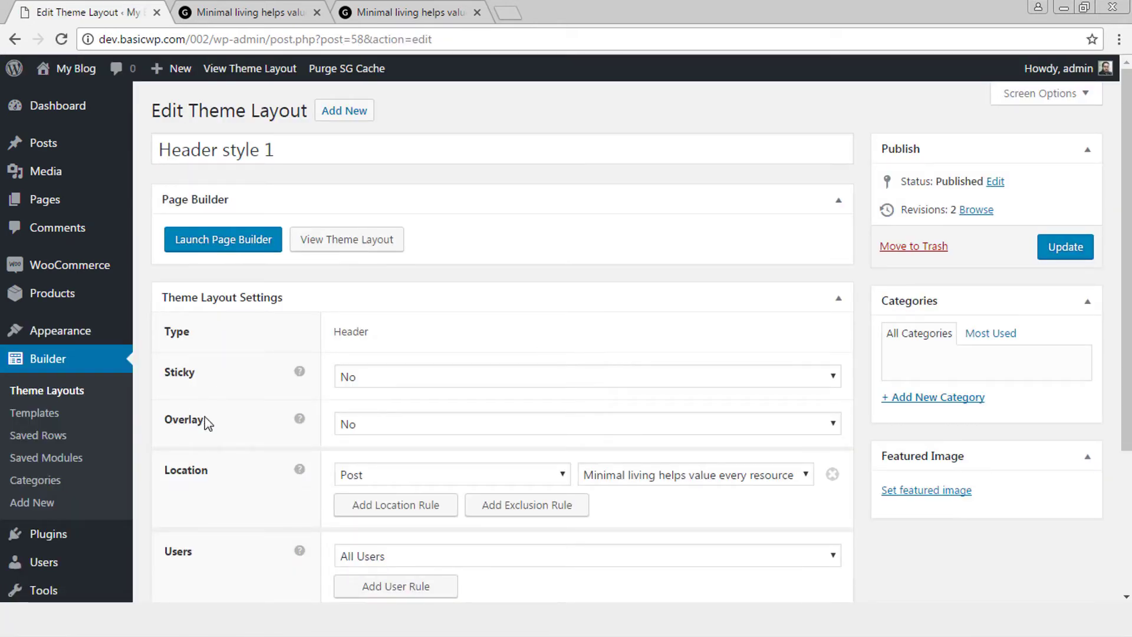
click(386, 383)
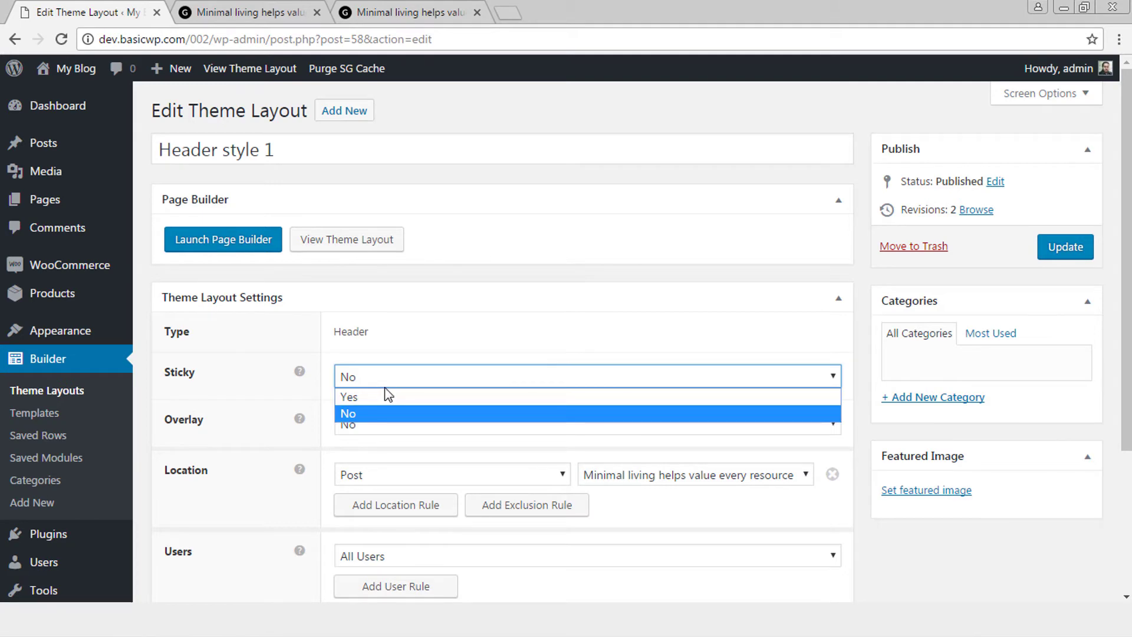
click(1070, 254)
Load a duplicate of the post tab and scroll to compare the sticky header with the old one.
click(413, 12)
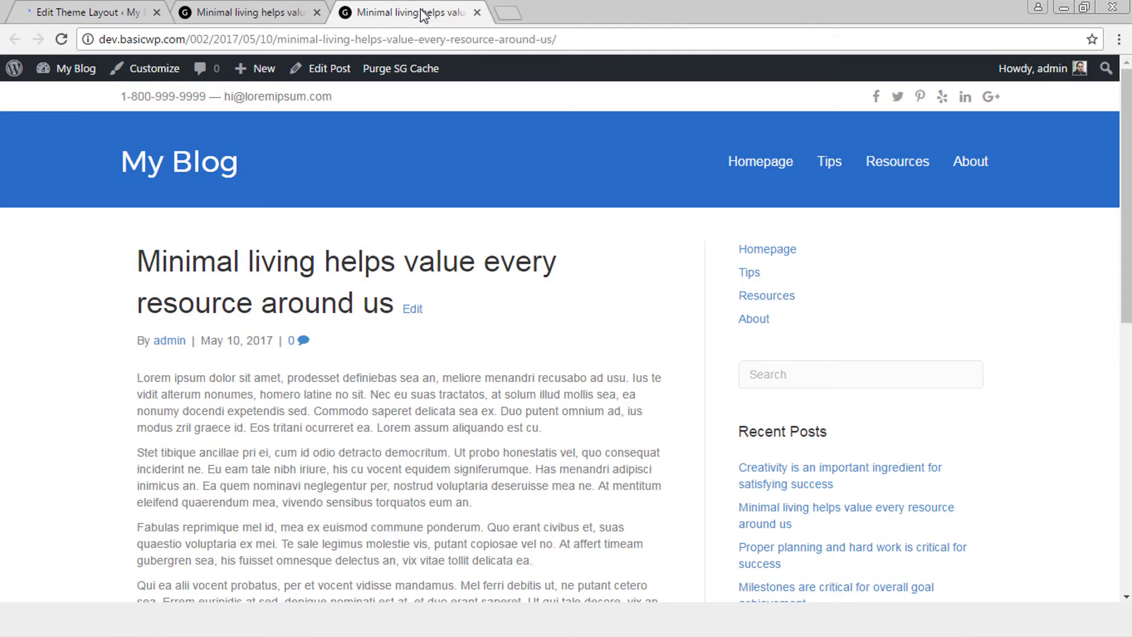
right_click(420, 11)
click(471, 70)
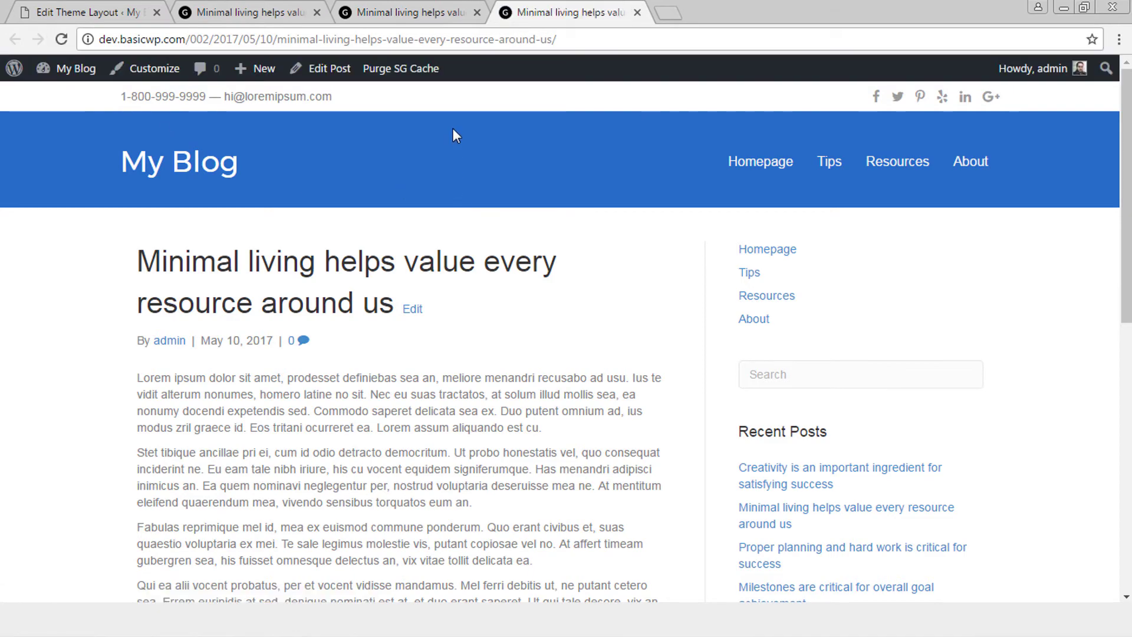
scroll(521, 231, down, 2)
scroll(522, 234, down, 2)
click(401, 9)
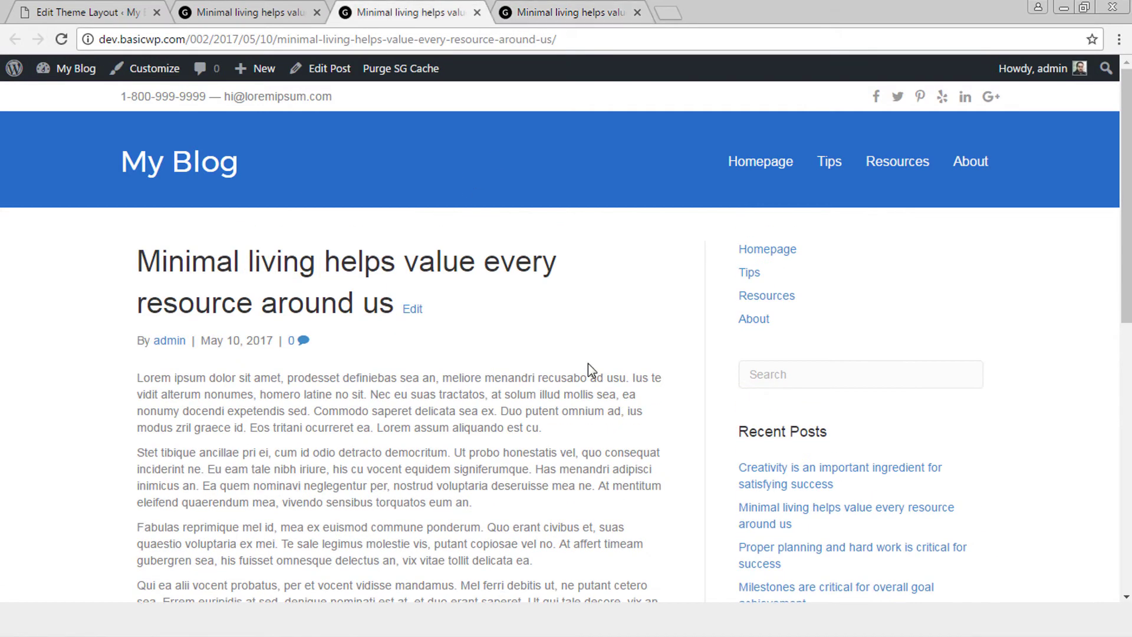
scroll(592, 371, down, 5)
key(ctrl+Tab)
key(ctrl+shift+Tab)
key(ctrl+Tab)
key(ctrl+shift+Tab)
key(ctrl+Tab)
click(91, 11)
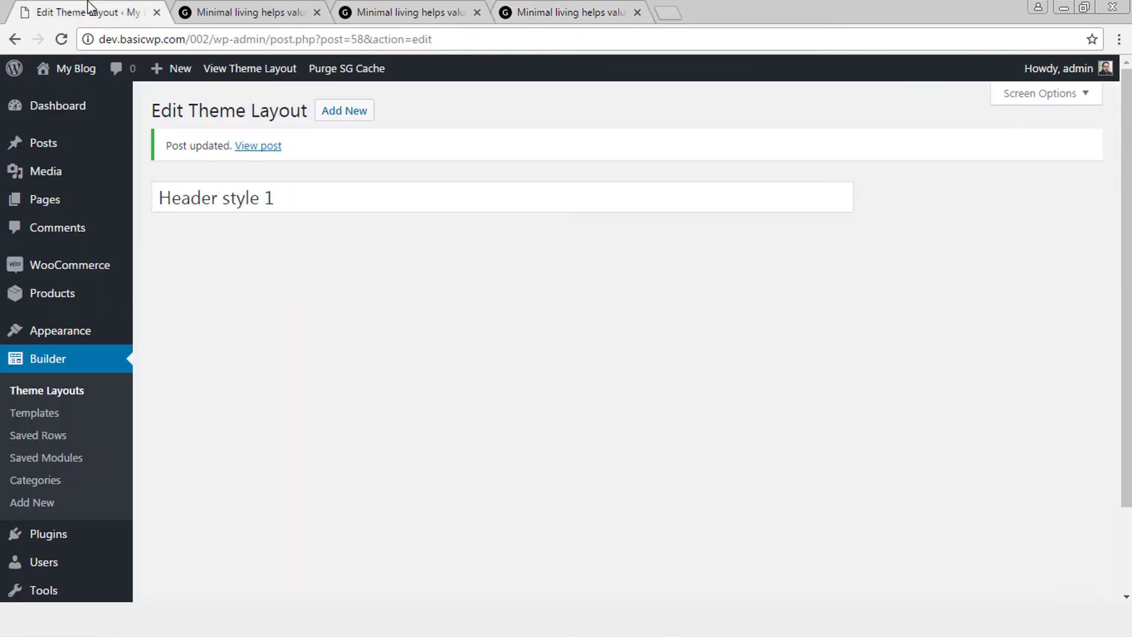
Set Shrink to Yes for Header style 1 and update the layout.
scroll(500, 491, down, 1)
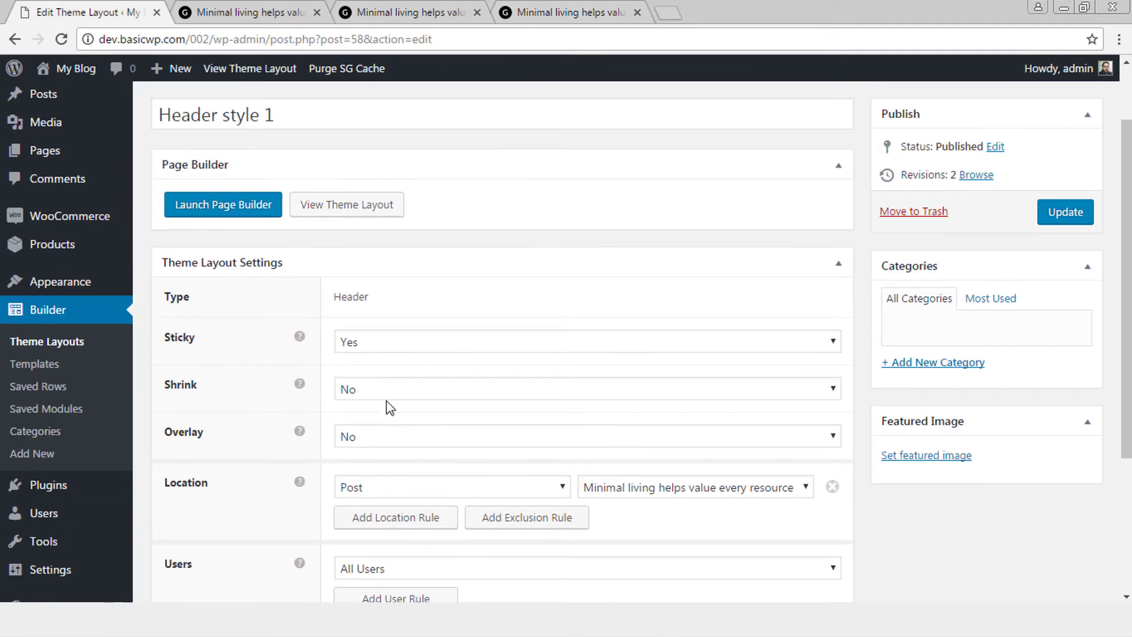
click(387, 392)
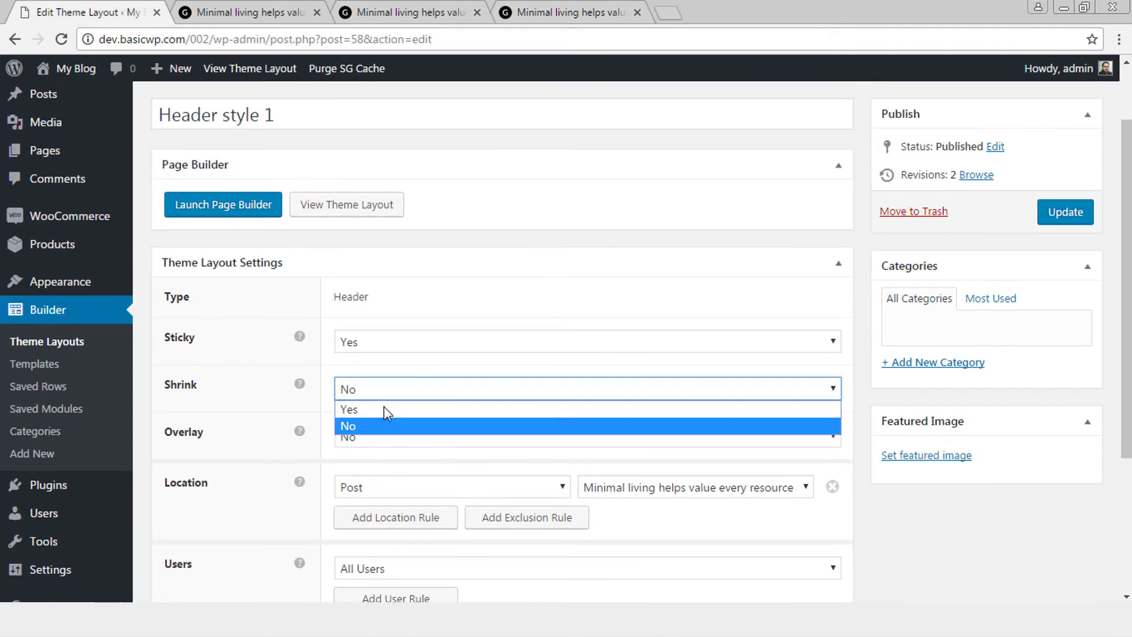
click(1082, 213)
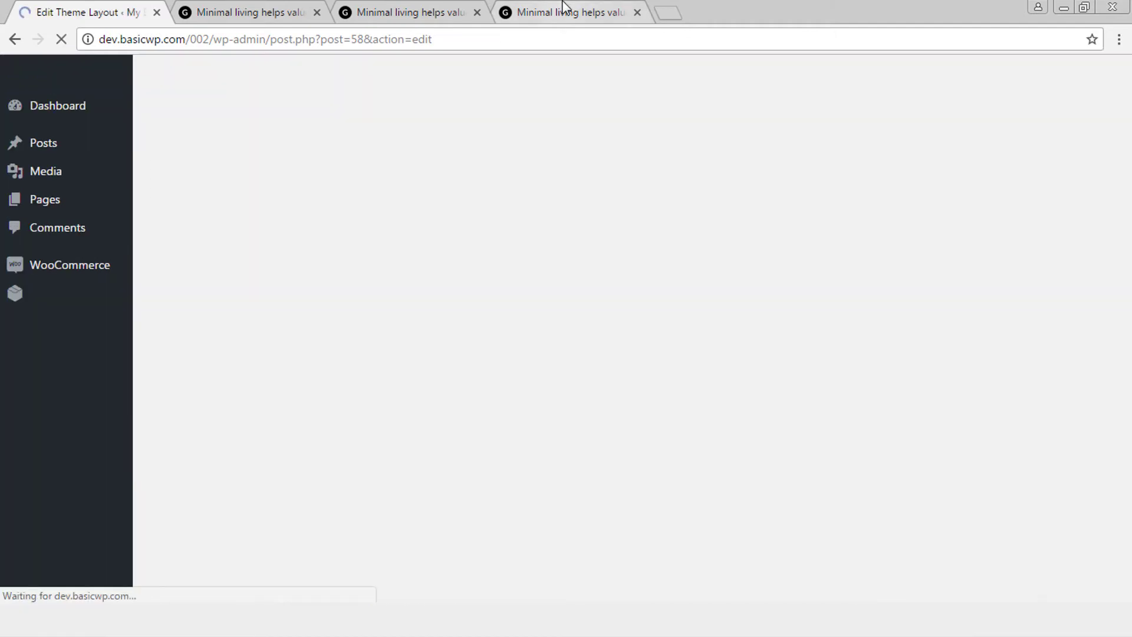
Reload the Minimal living post and scroll to check the header shrinks while pinned.
click(563, 11)
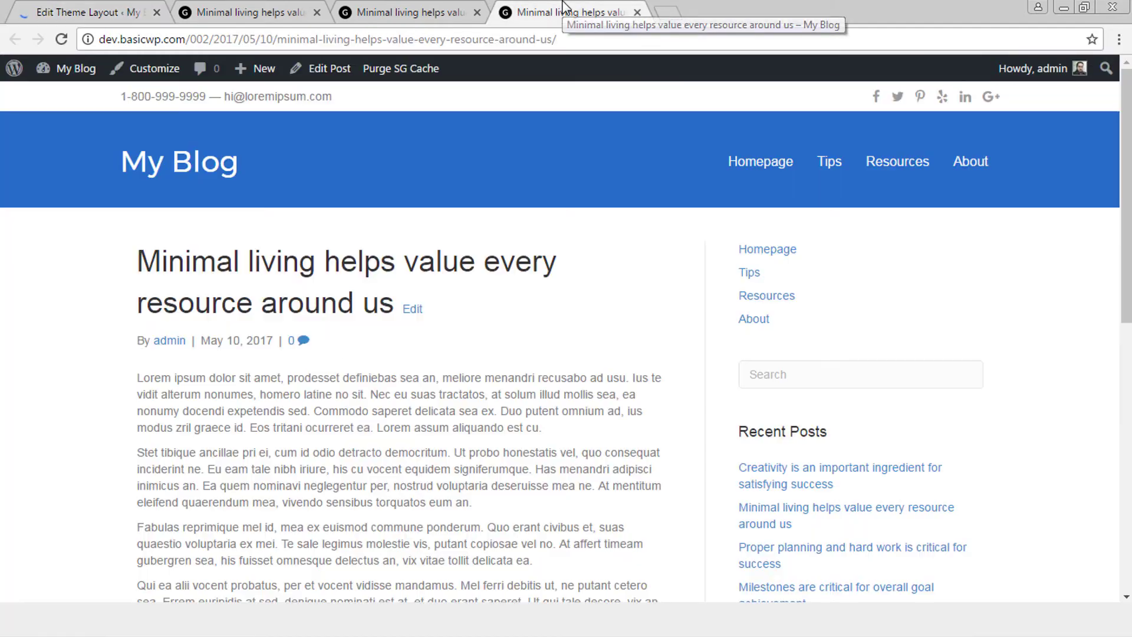
click(62, 39)
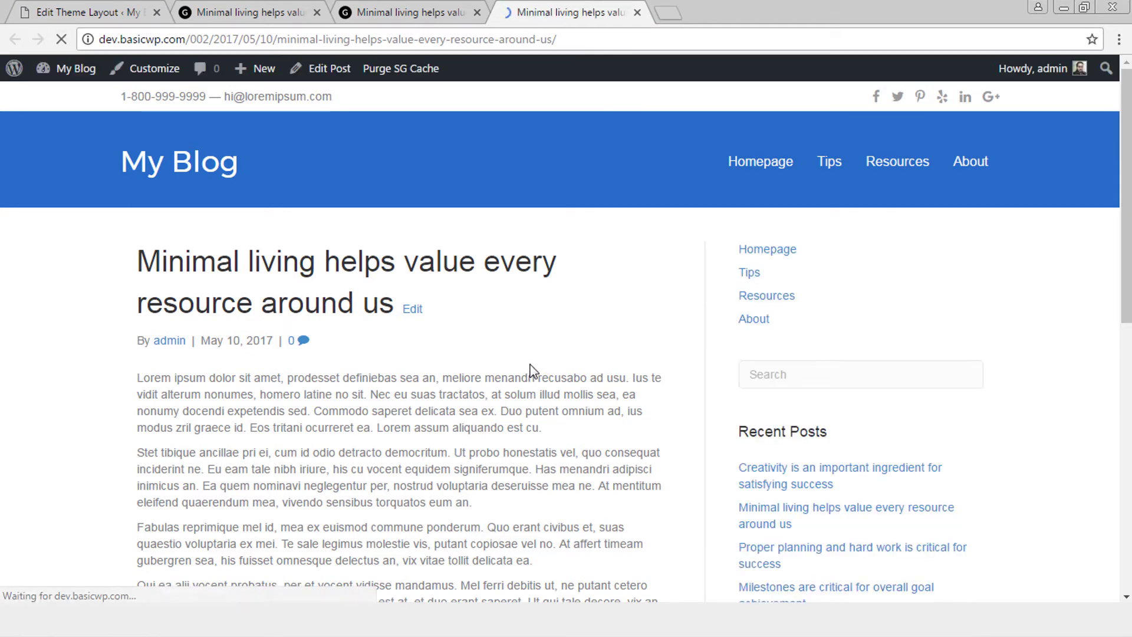
scroll(529, 370, down, 2)
scroll(529, 371, down, 3)
scroll(530, 371, down, 5)
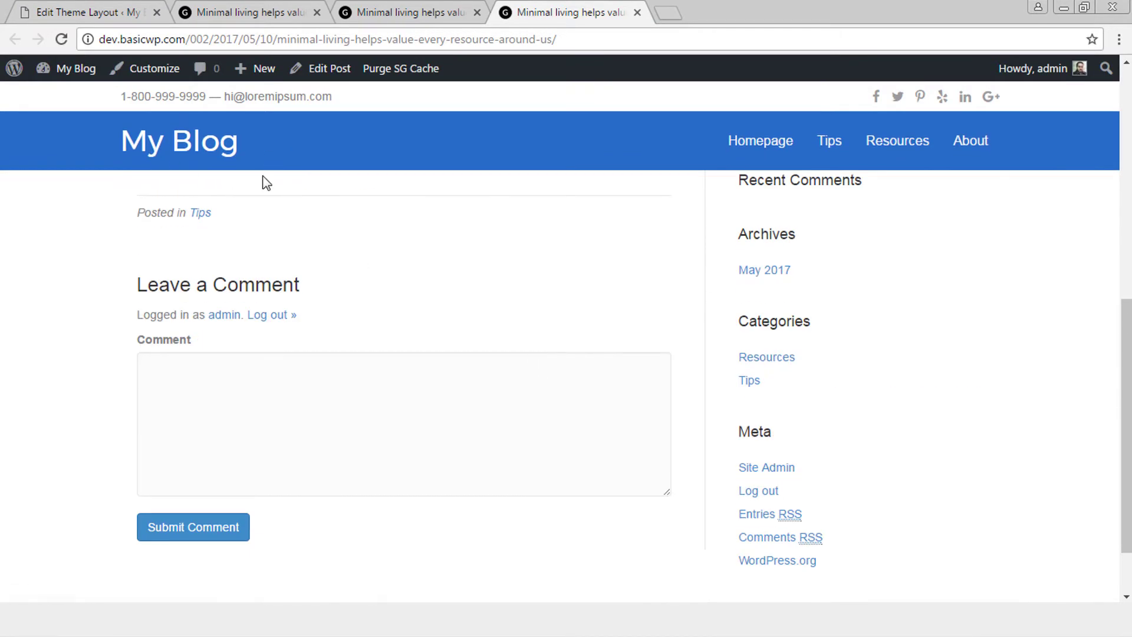
scroll(524, 437, up, 5)
scroll(521, 413, up, 5)
scroll(523, 413, down, 1)
scroll(523, 413, down, 9)
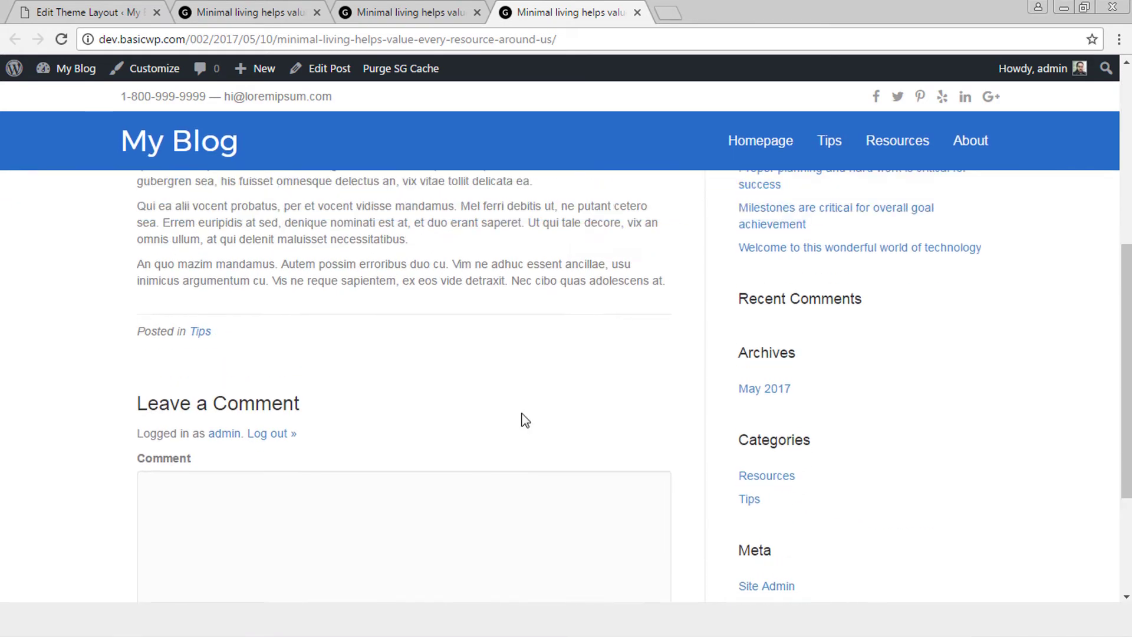
scroll(522, 419, up, 10)
Set Overlay to Yes for Header style 1 and update the layout.
click(77, 10)
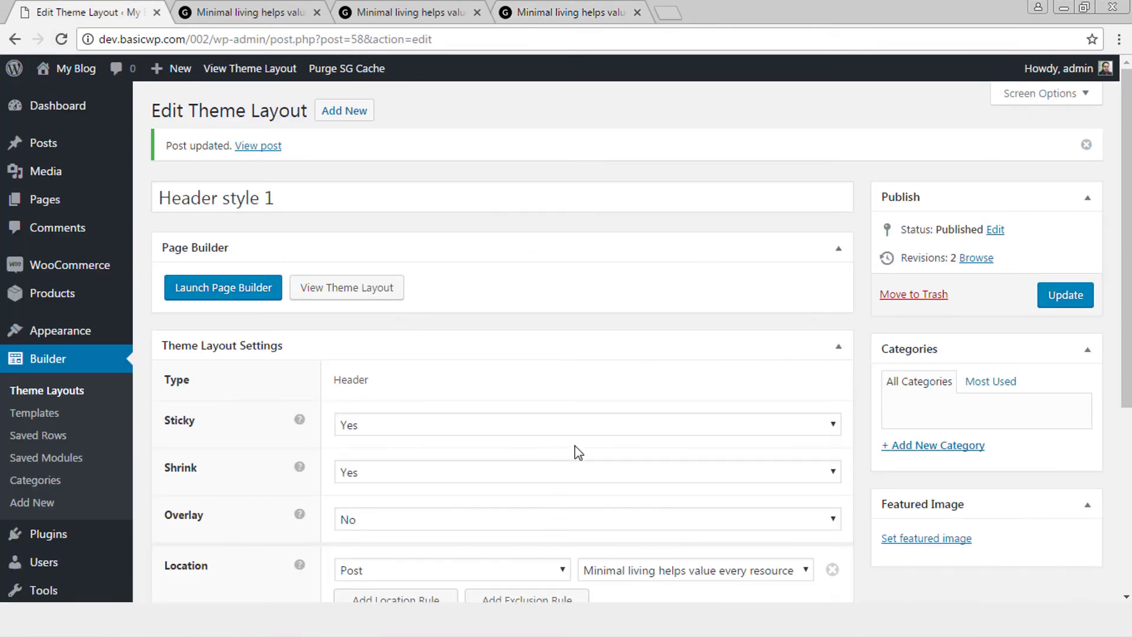
scroll(575, 451, down, 3)
click(385, 356)
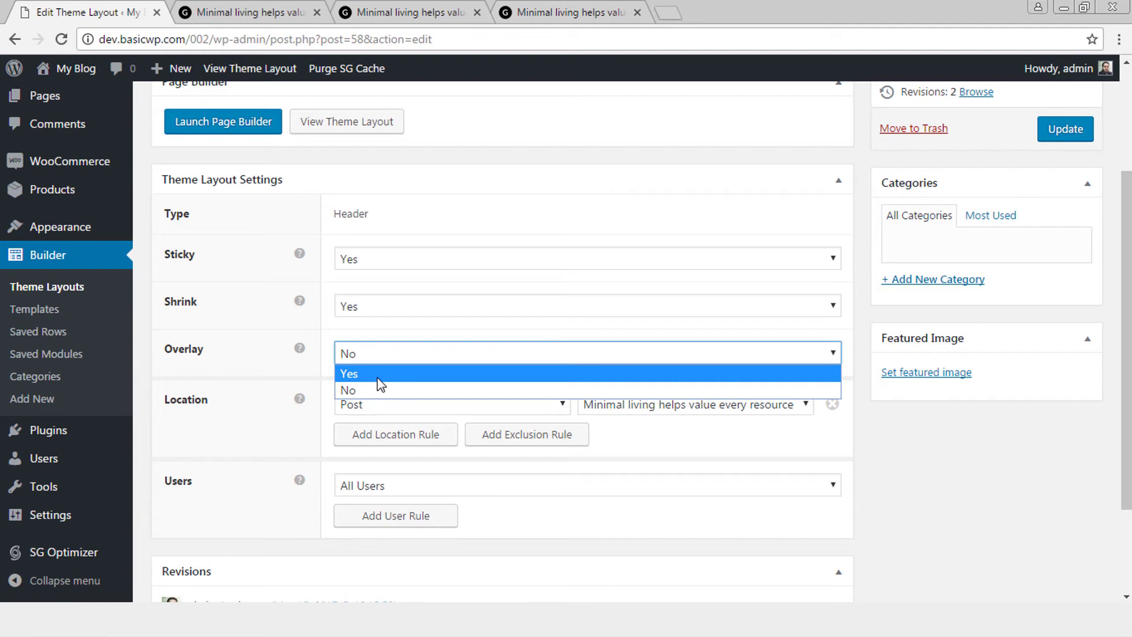
click(378, 376)
click(1065, 128)
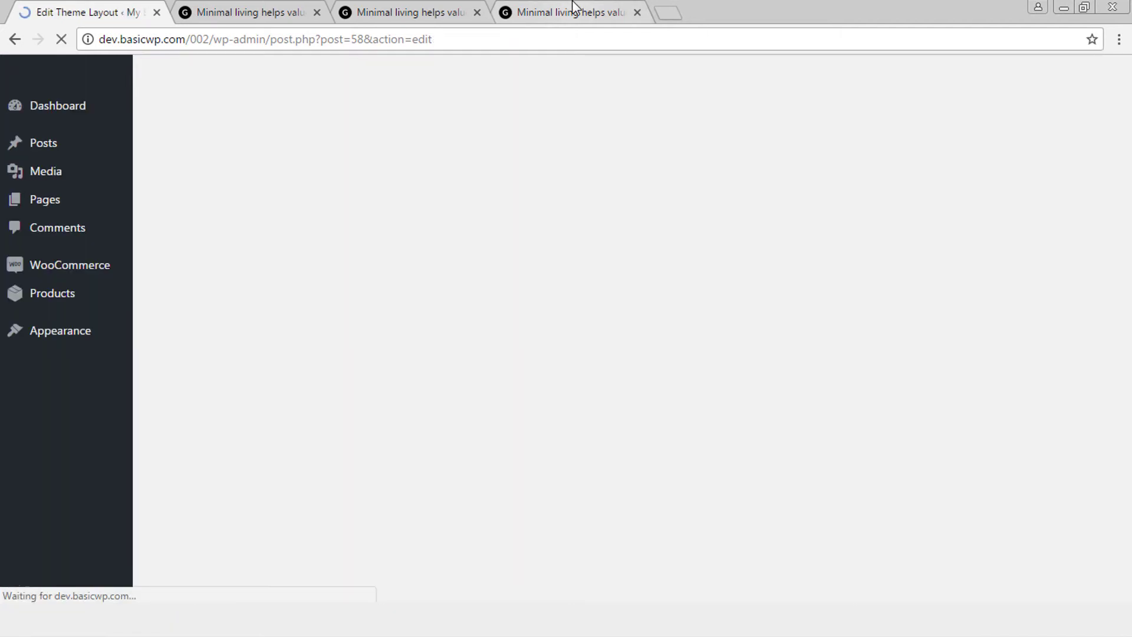
Reload the Minimal living post to confirm the header floats over the content.
click(573, 8)
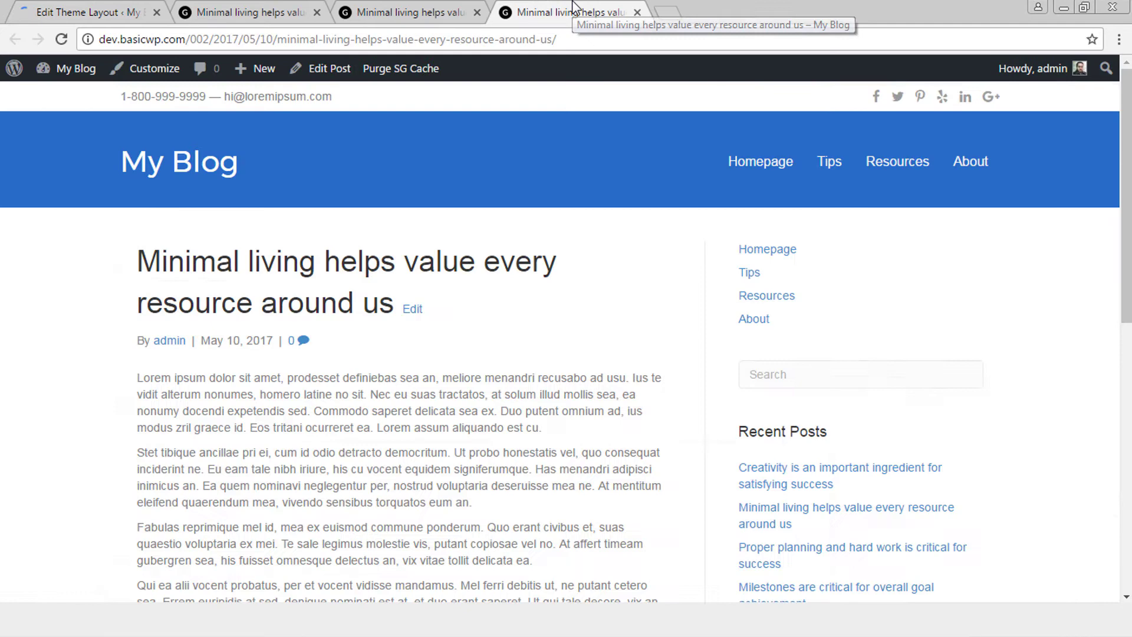
click(61, 39)
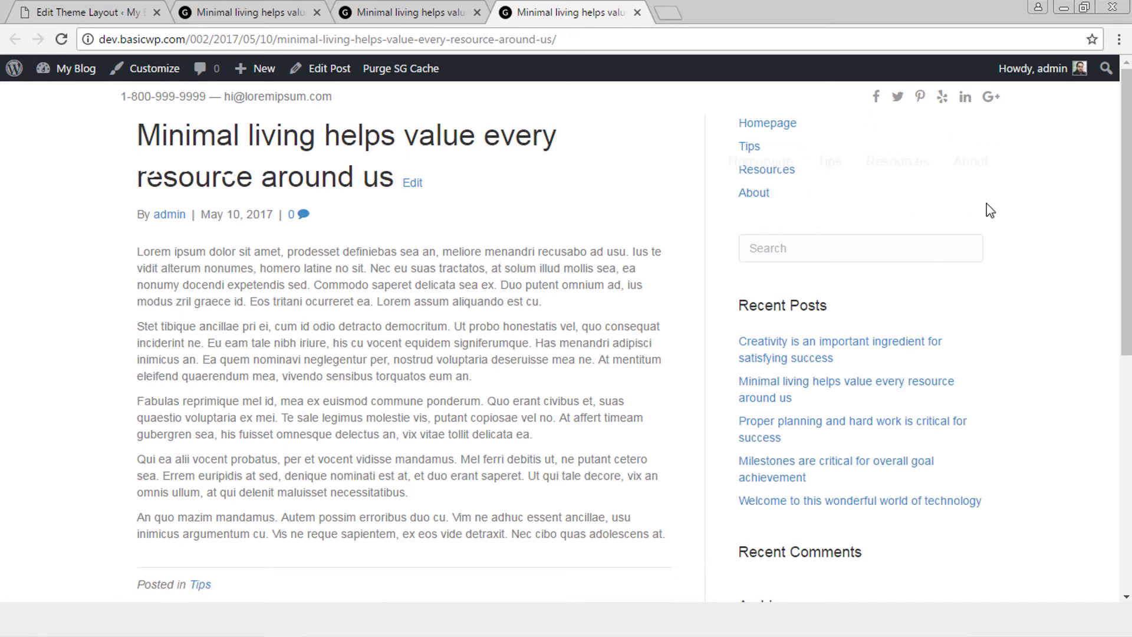
click(125, 10)
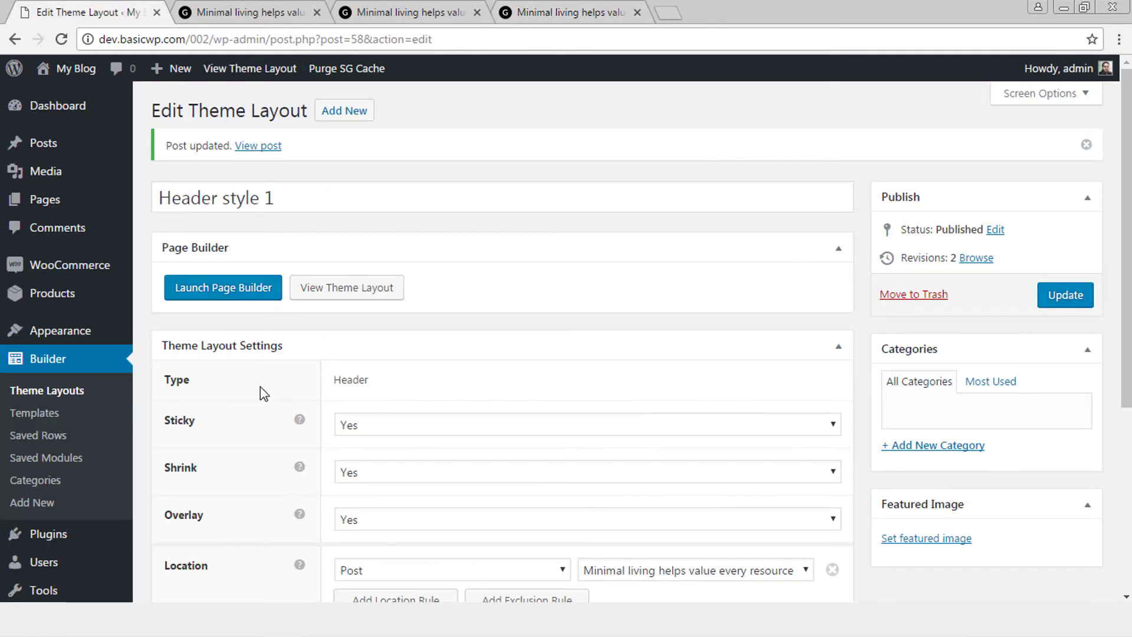
scroll(744, 428, down, 1)
scroll(731, 360, down, 4)
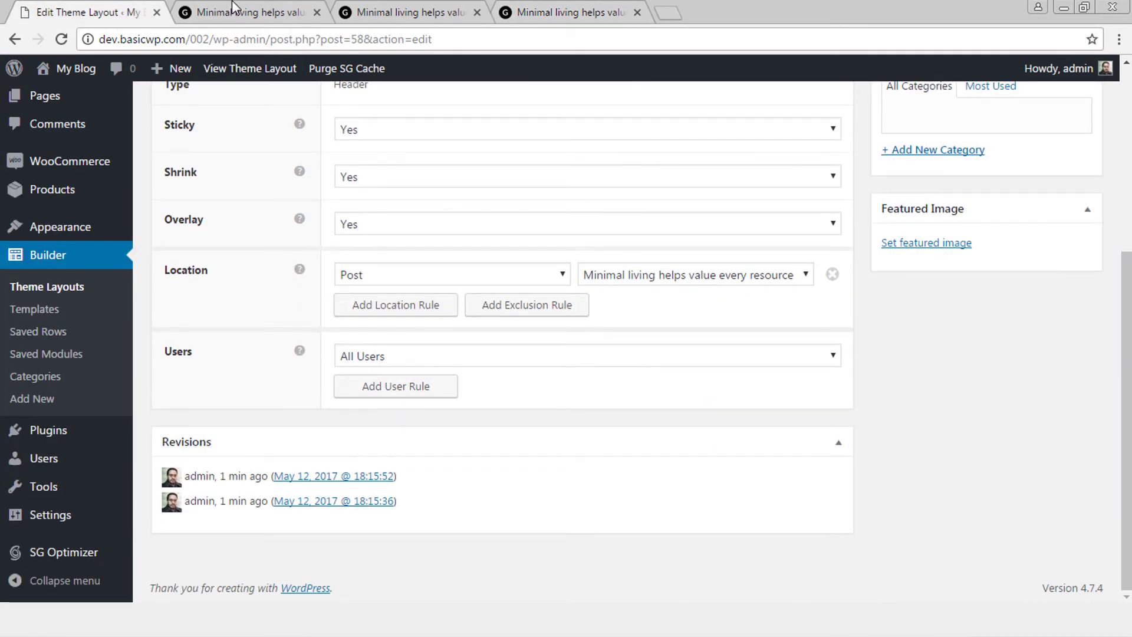
Open All Posts, then the Creativity post, each in a new tab to see its white header.
scroll(53, 112, up, 3)
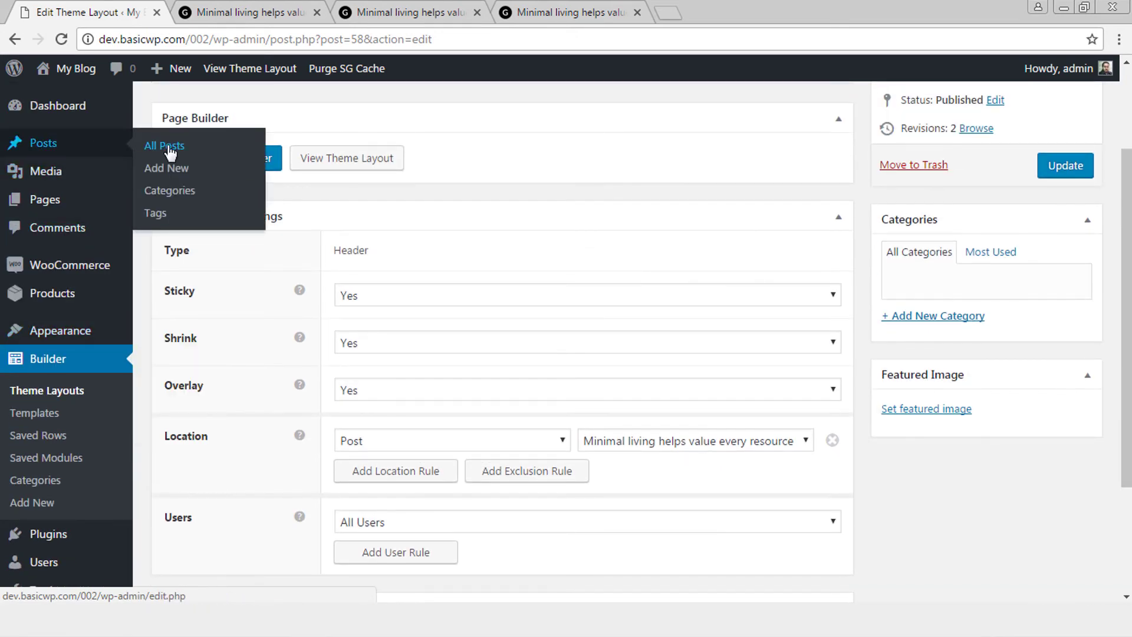
right_click(170, 153)
click(253, 157)
click(239, 12)
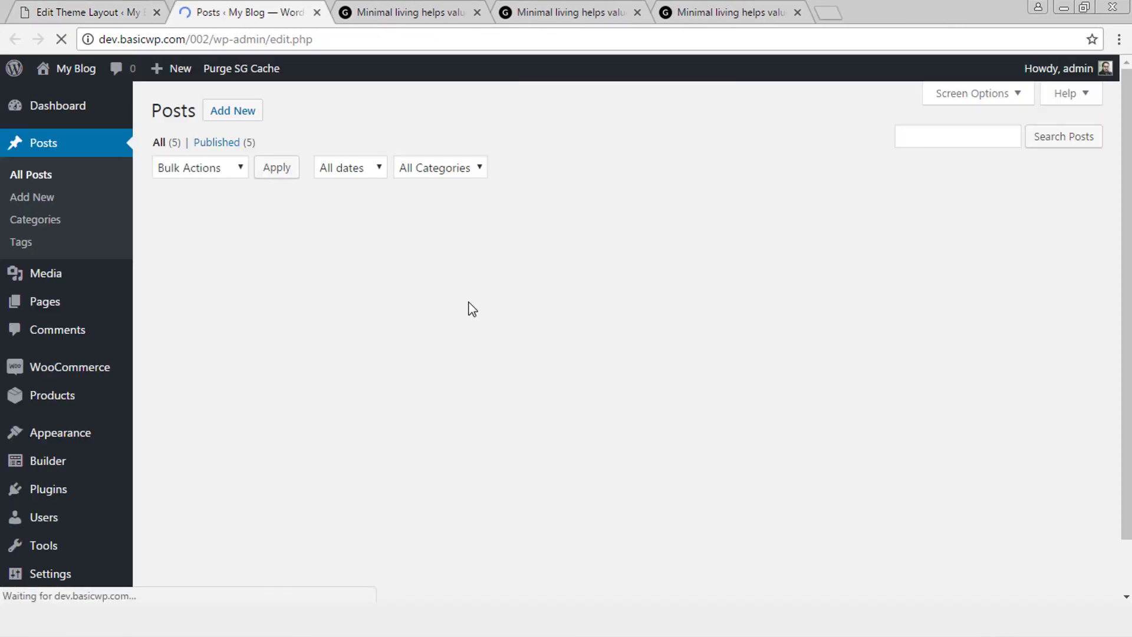
right_click(312, 246)
click(354, 254)
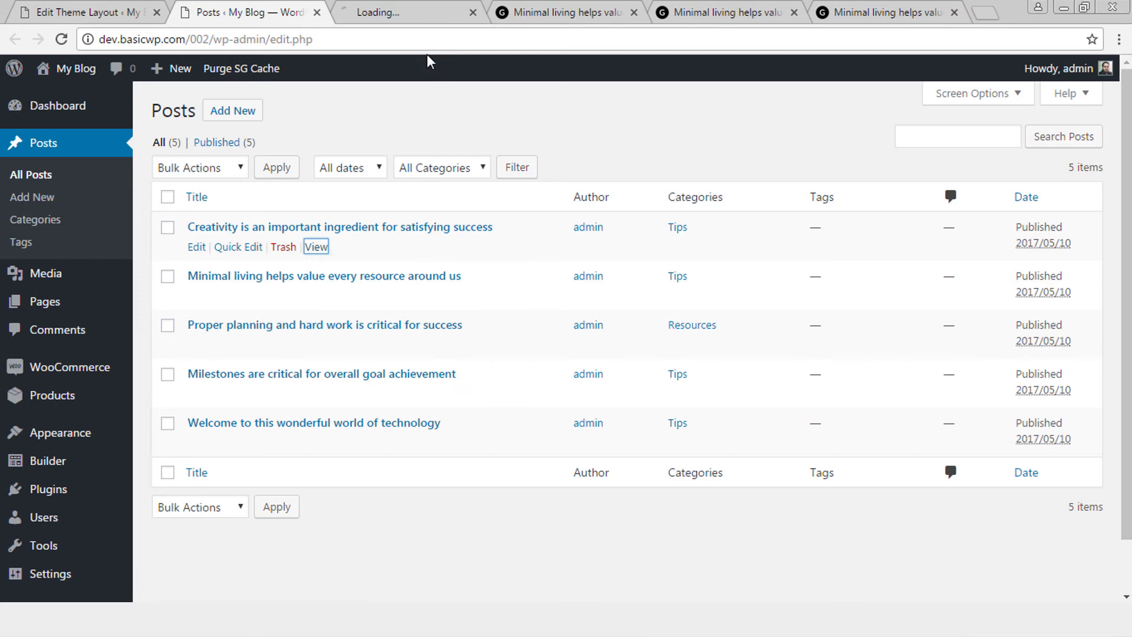
click(392, 11)
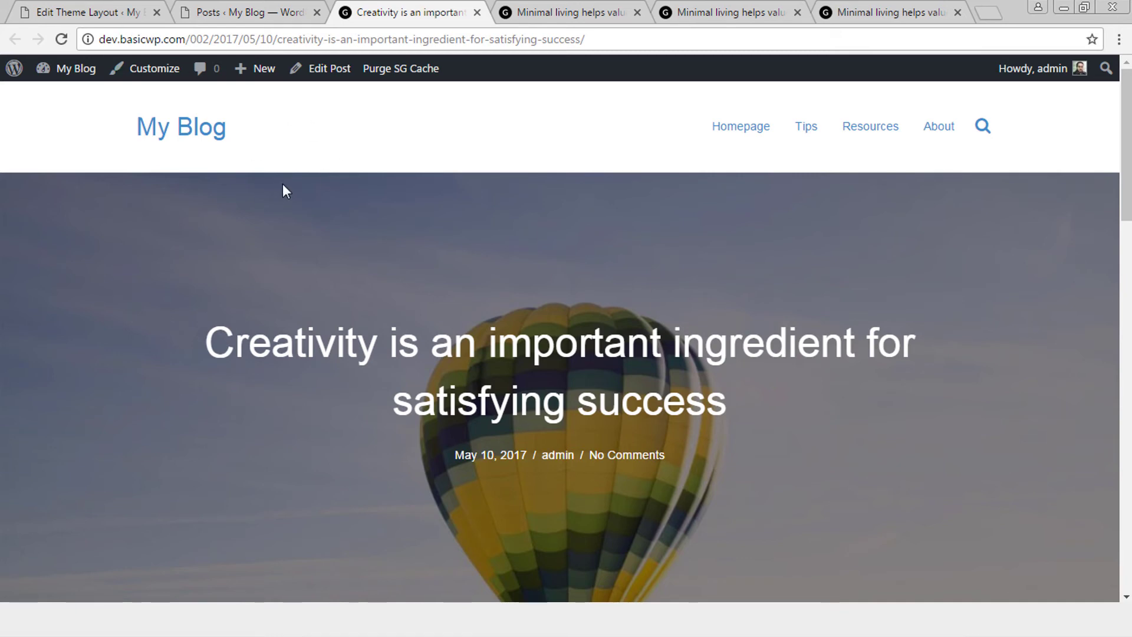
click(69, 10)
Change the Header style 1 location to the Creativity post and update.
click(698, 439)
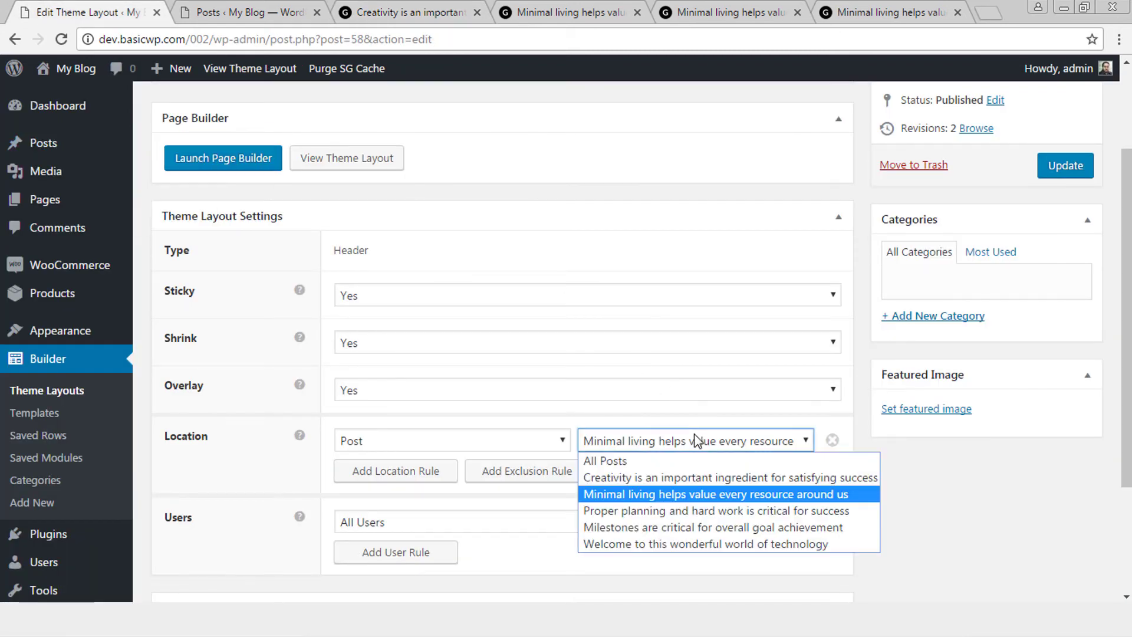
click(678, 478)
click(1065, 167)
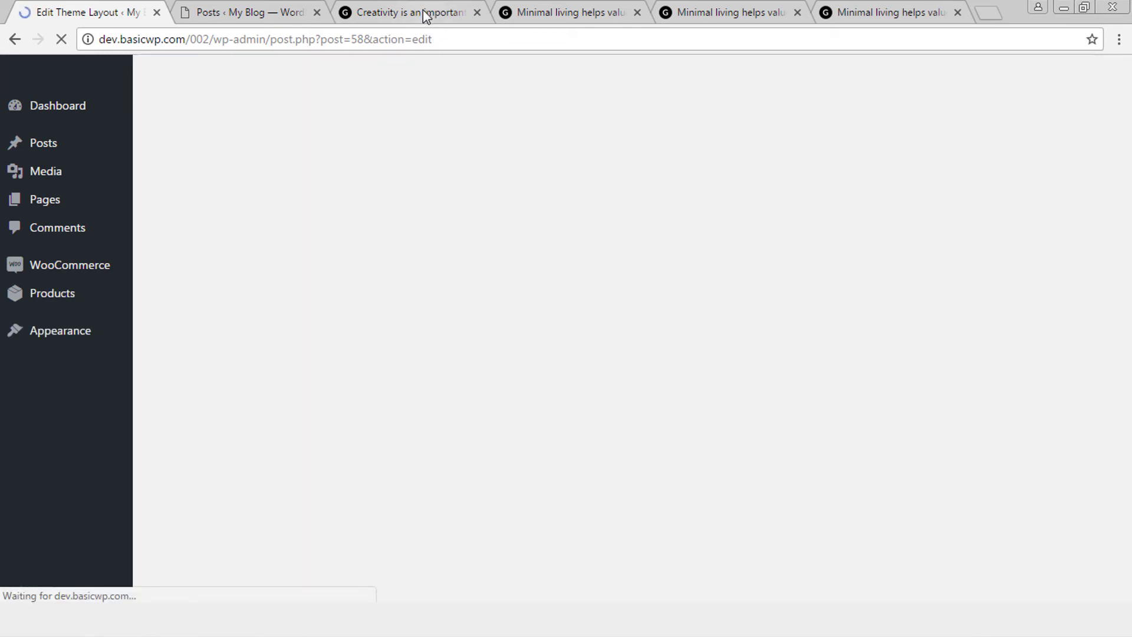
Duplicate the Creativity post tab and compare the fresh copy's header with the older tab.
click(423, 9)
right_click(423, 9)
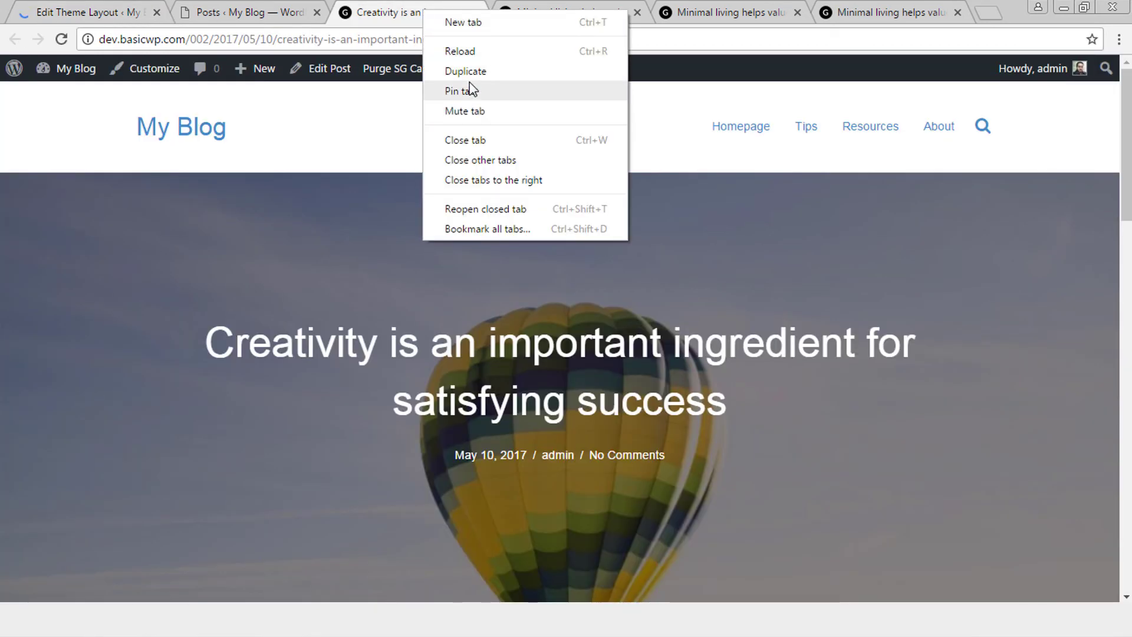
click(466, 71)
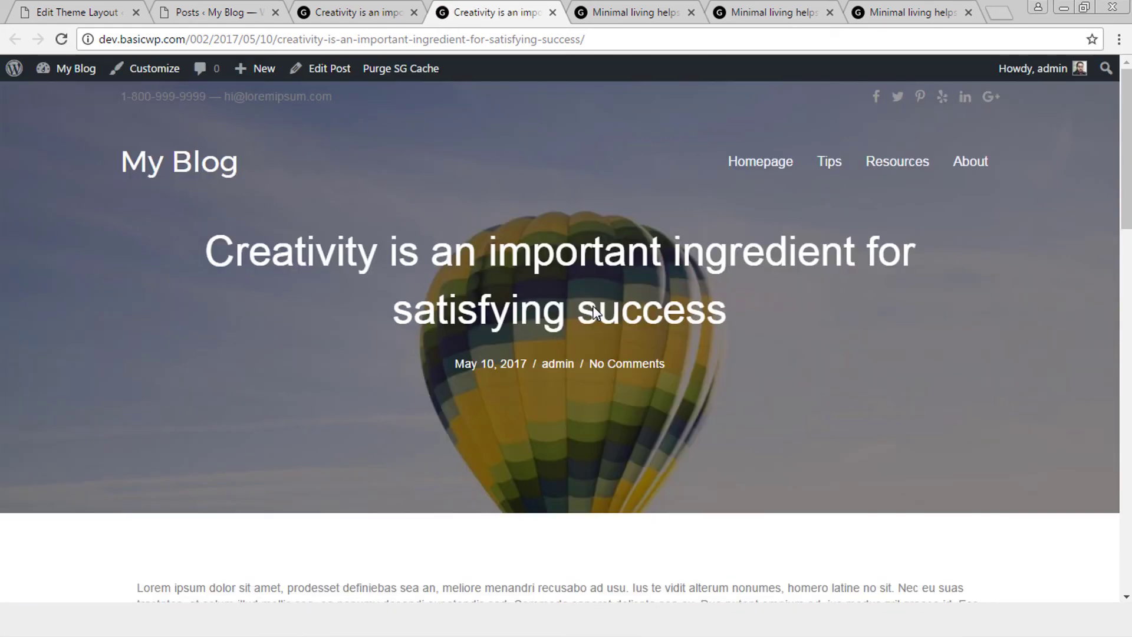
click(344, 7)
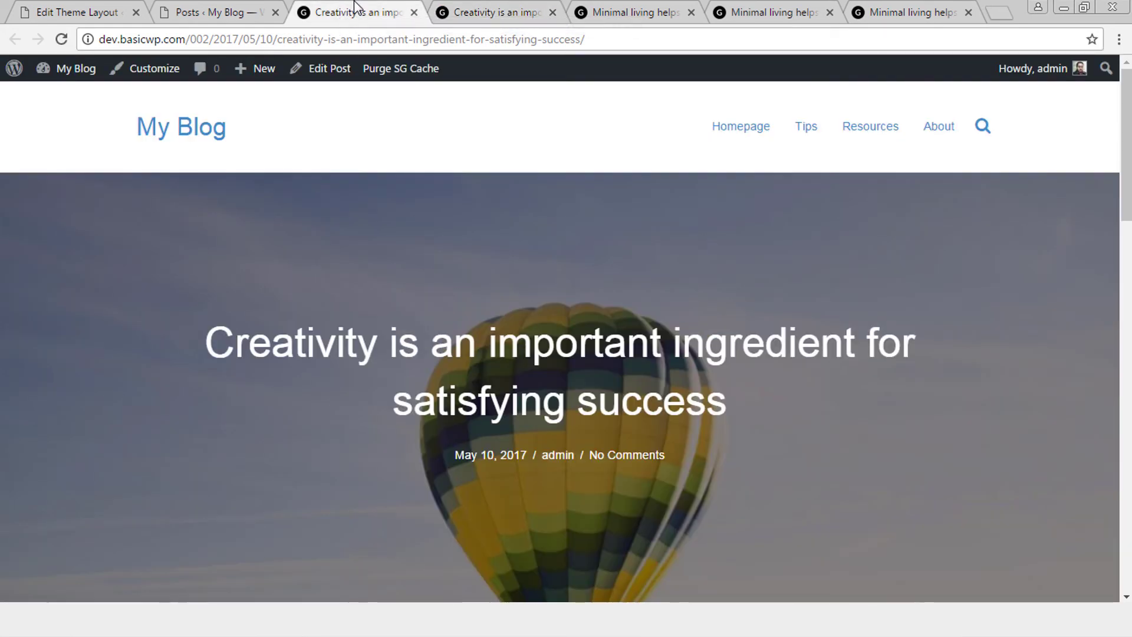
click(511, 7)
scroll(726, 363, down, 3)
scroll(727, 363, up, 3)
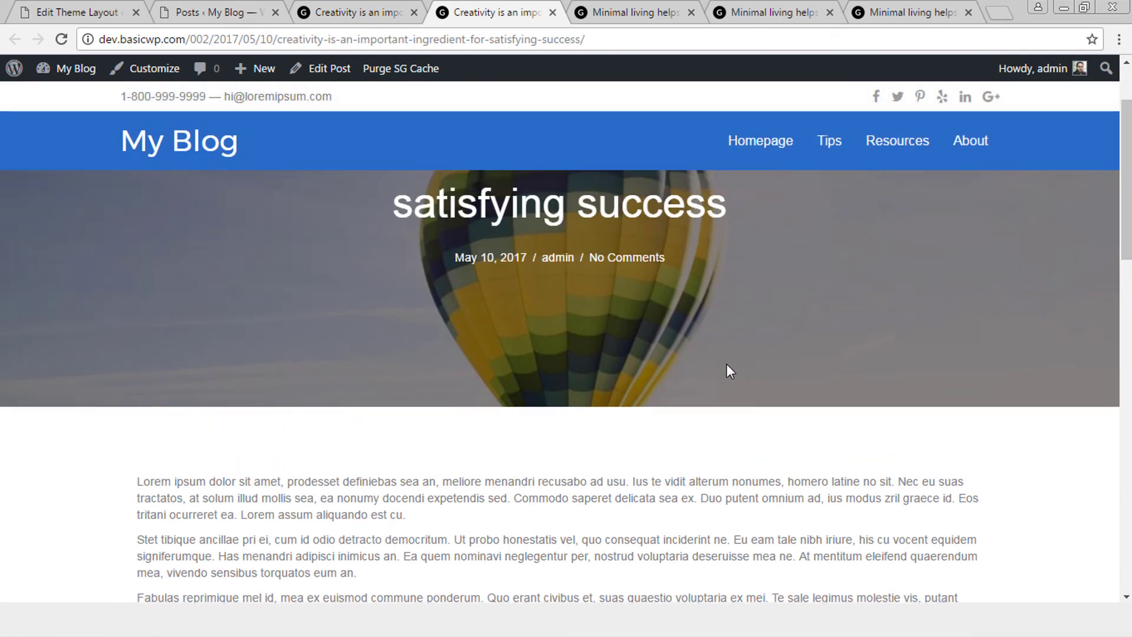
scroll(727, 363, down, 3)
scroll(727, 364, up, 3)
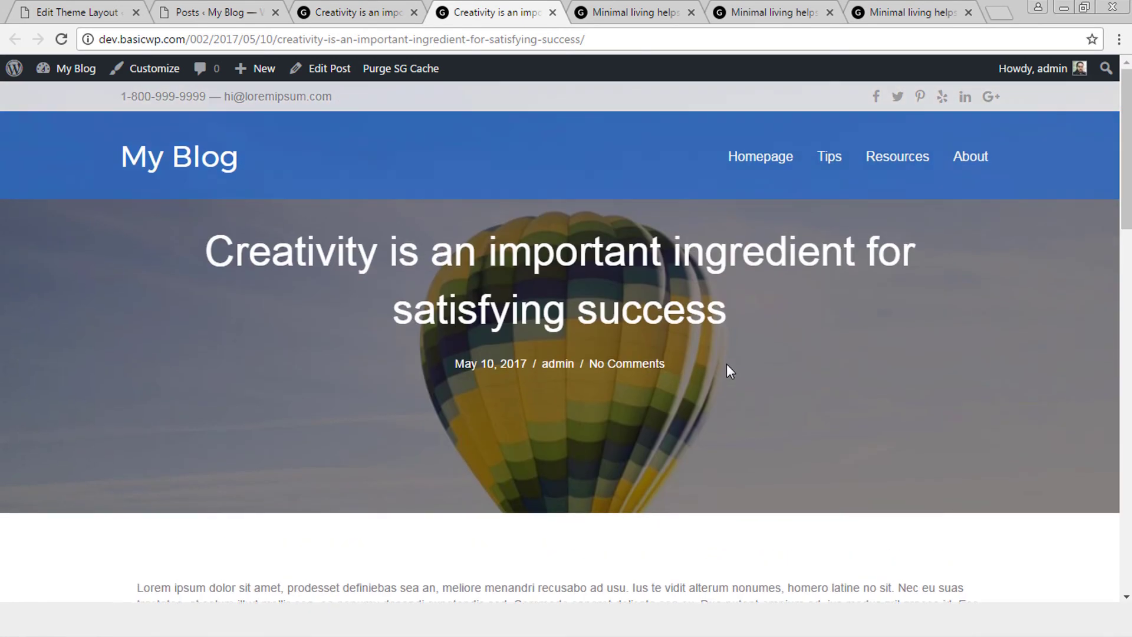
scroll(525, 313, down, 5)
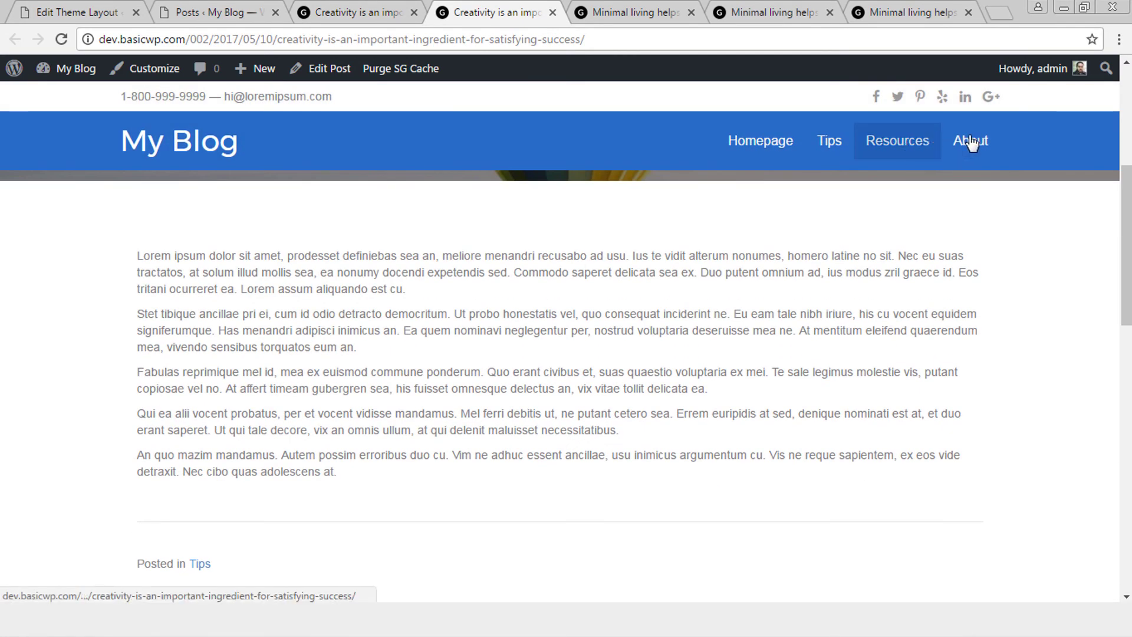
scroll(957, 348, up, 5)
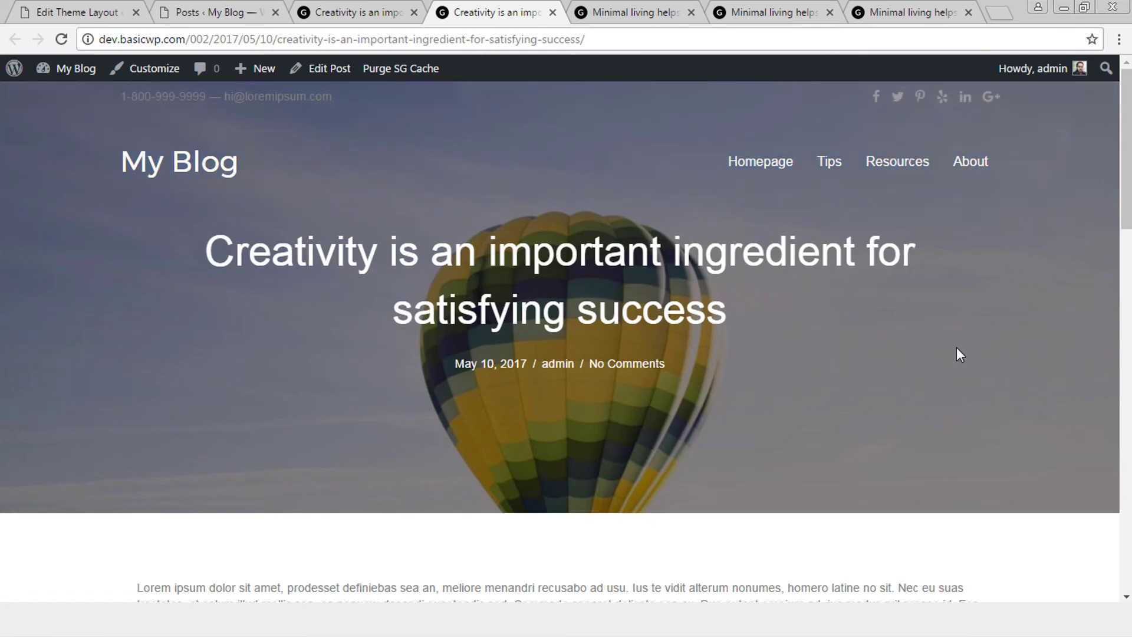
scroll(957, 348, down, 5)
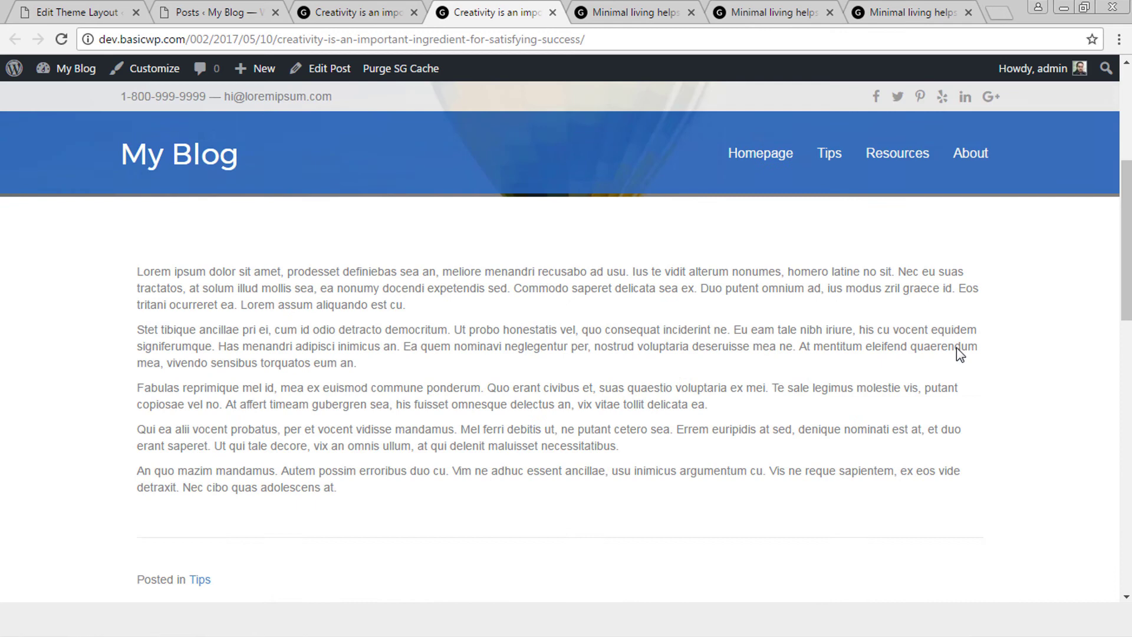
scroll(957, 348, up, 5)
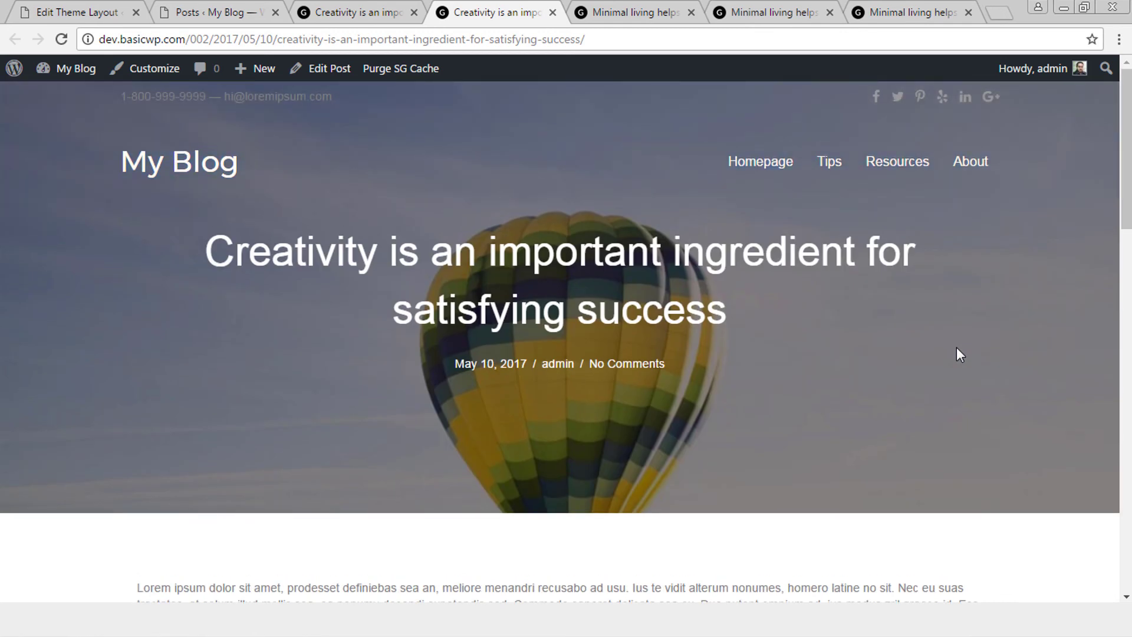